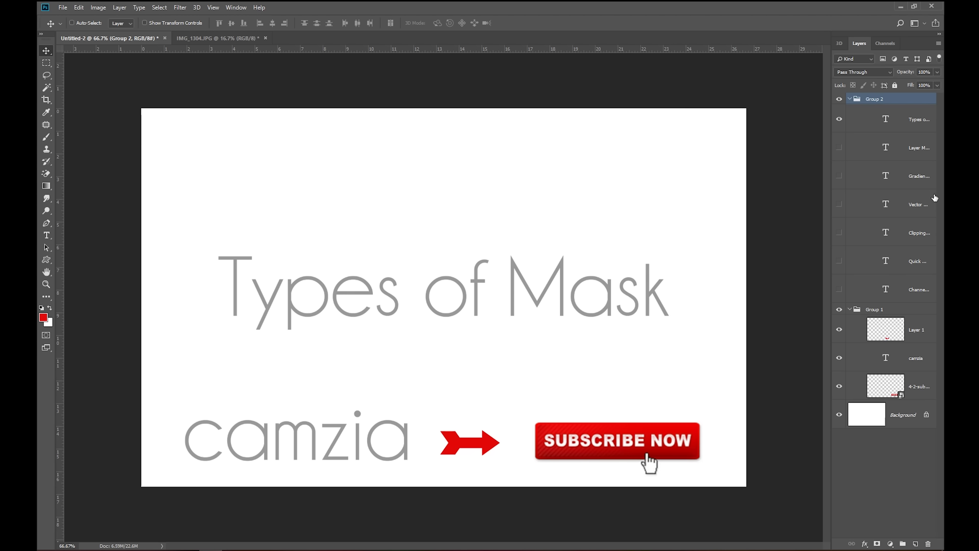
- Step the slide titles from Types of Mask through Layer, Gradient and Vector Mask
{"action": "left_click", "coordinate": [838, 120]}
{"action": "left_click", "coordinate": [839, 149]}
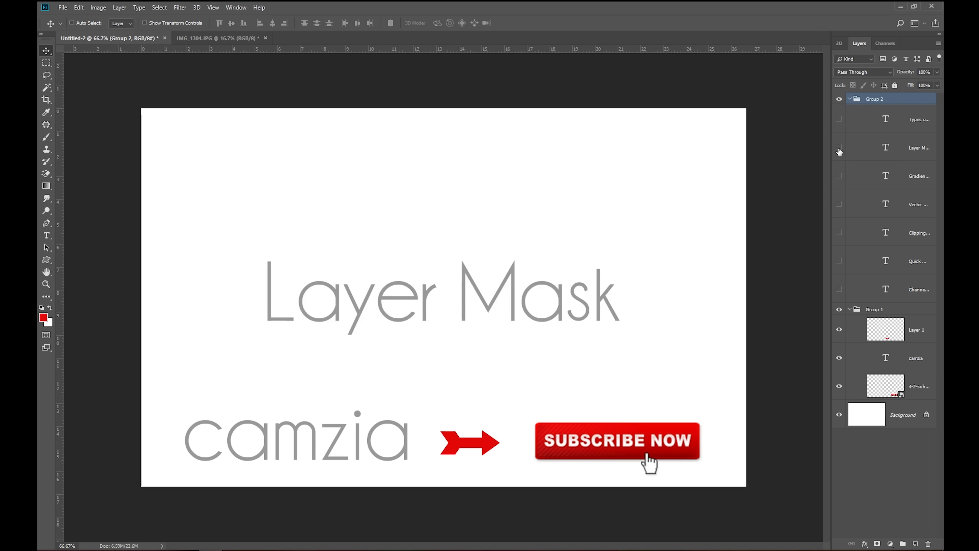
{"action": "left_click", "coordinate": [839, 149]}
{"action": "left_click", "coordinate": [838, 177]}
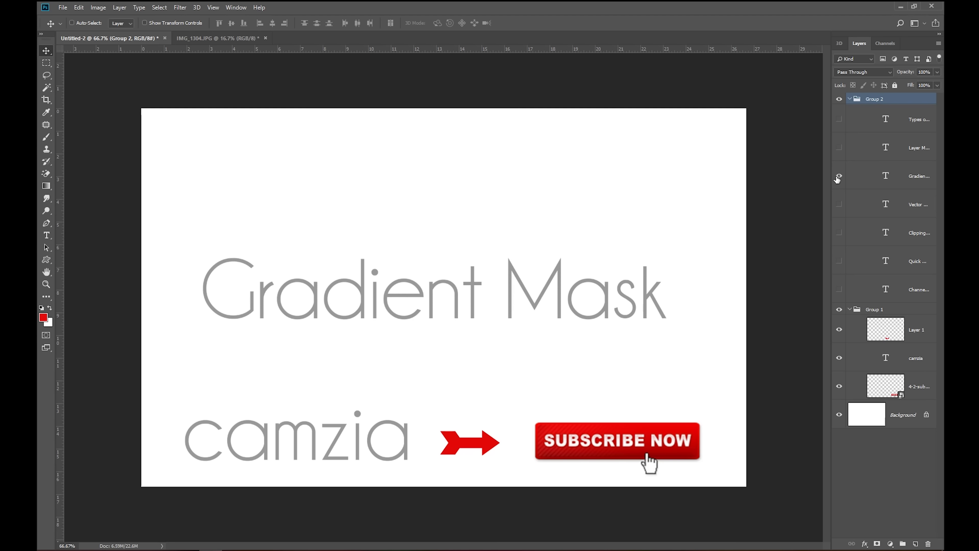
{"action": "left_click", "coordinate": [838, 176]}
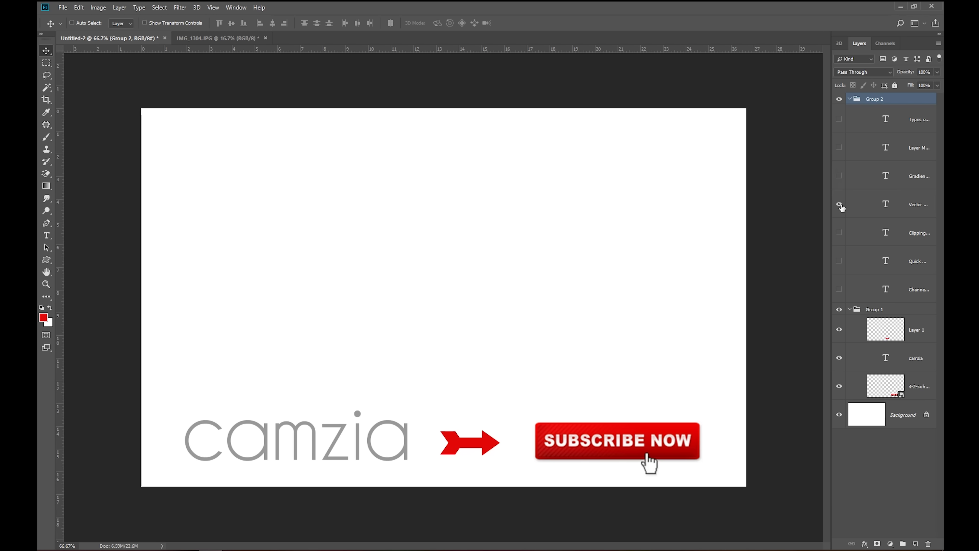
{"action": "left_click", "coordinate": [839, 204]}
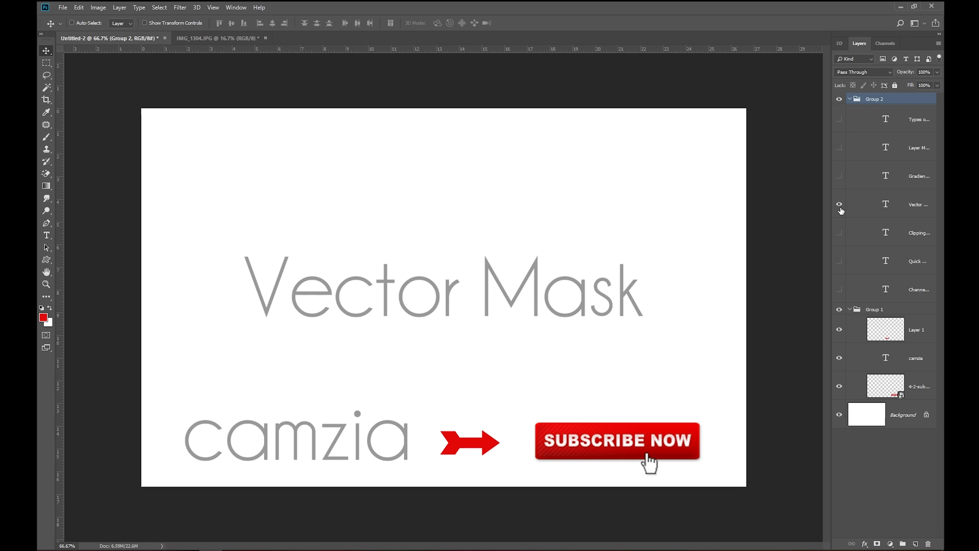
{"action": "left_click", "coordinate": [839, 208]}
- Show Clipping, Quick and finally Channel Mask titles, then switch to IMG_1304.JPG
{"action": "left_click", "coordinate": [839, 234]}
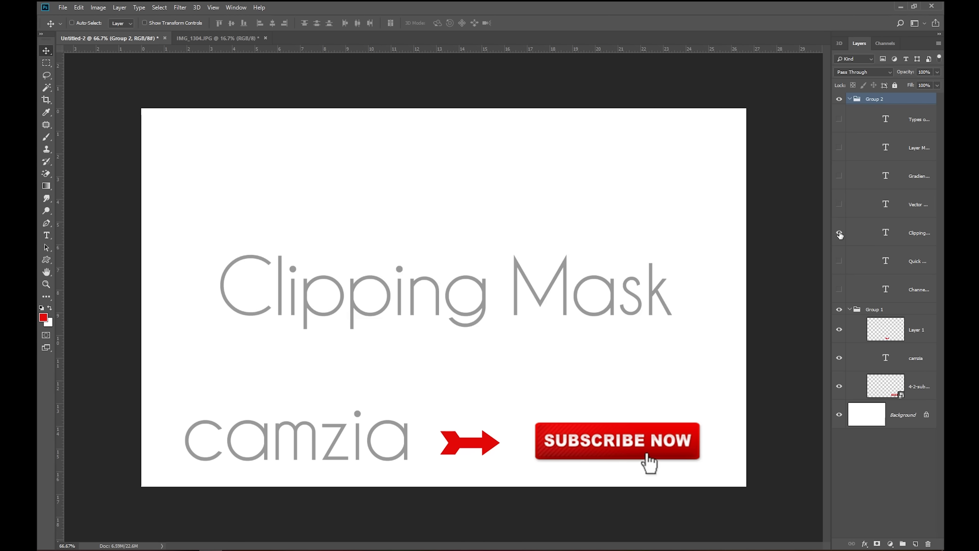
{"action": "left_click", "coordinate": [839, 233]}
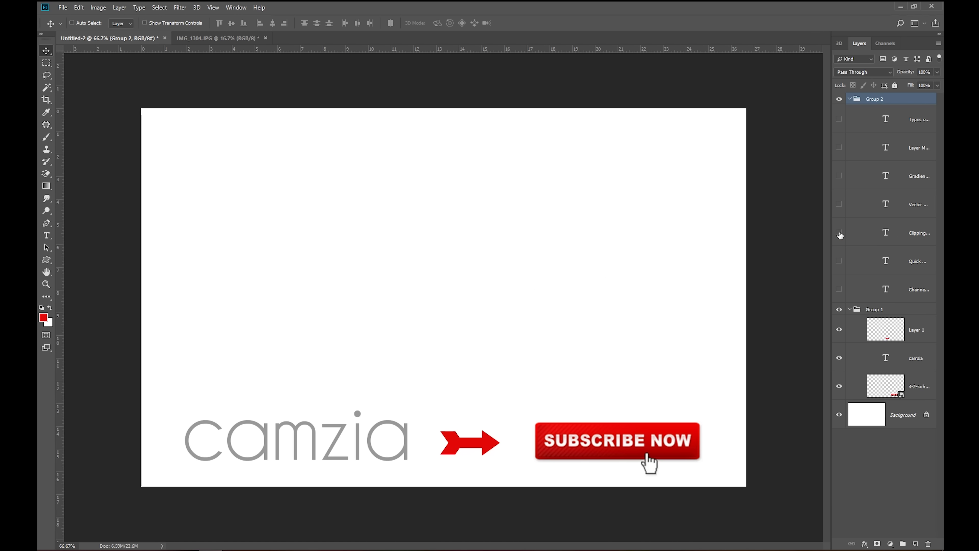
{"action": "left_click", "coordinate": [839, 261]}
{"action": "left_click", "coordinate": [838, 262]}
{"action": "left_click", "coordinate": [839, 290]}
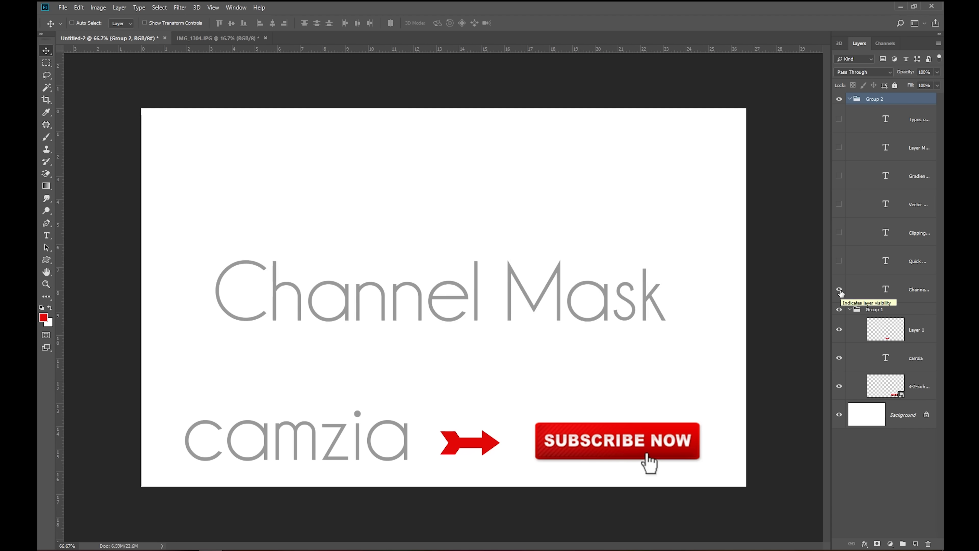
{"action": "left_click", "coordinate": [208, 39]}
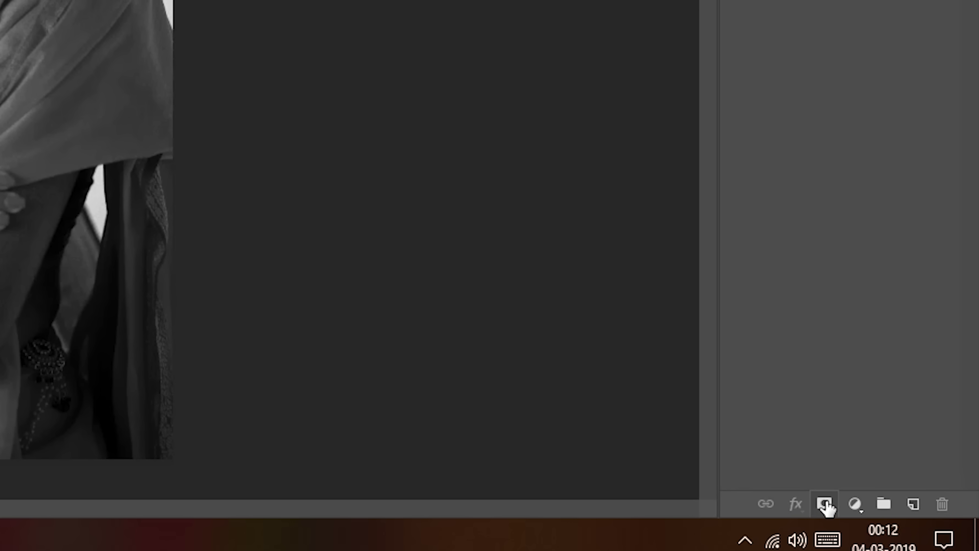
- Add a white layer mask to the portrait's Layer 0 and pick the Brush tool
{"action": "left_click", "coordinate": [825, 506]}
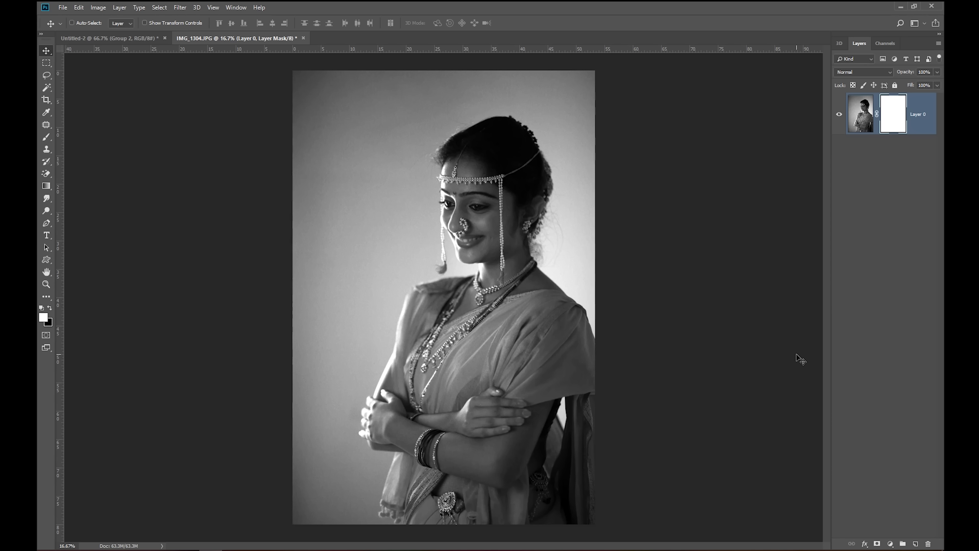
{"action": "key", "text": "b"}
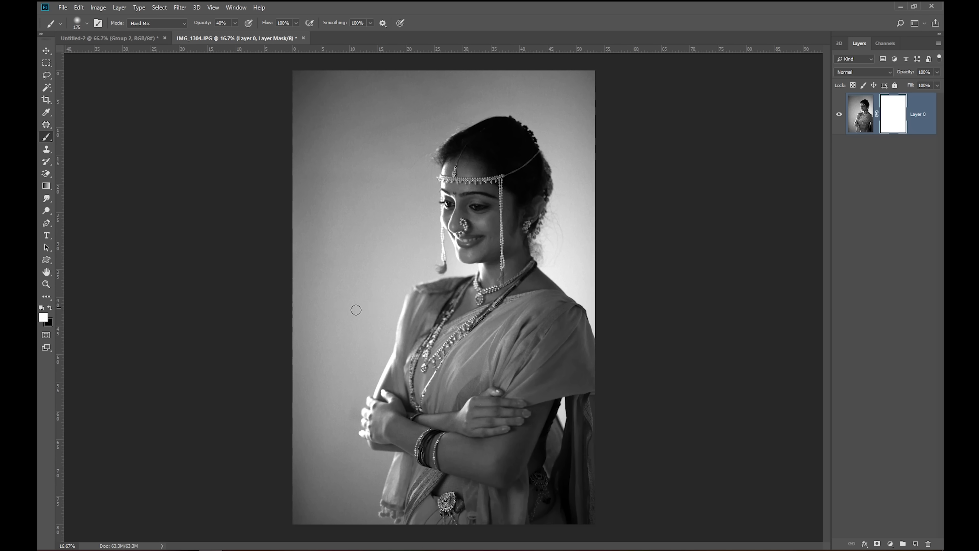
- Make a black 306 px soft round brush at 0% hardness, Normal mode, 100% opacity
{"action": "key", "text": "x"}
{"action": "key", "text": "bracketright"}
{"action": "key", "text": "bracketright"}
{"action": "key", "text": "bracketright"}
{"action": "key", "text": "bracketright"}
{"action": "key", "text": "bracketright"}
{"action": "key", "text": "bracketright"}
{"action": "right_click", "coordinate": [413, 242]}
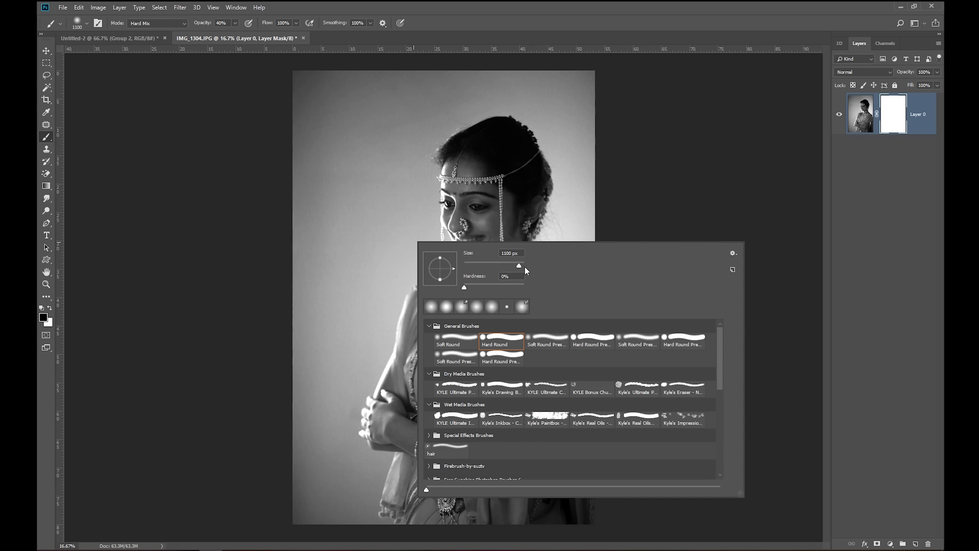
{"action": "left_click_drag", "start_coordinate": [514, 264], "coordinate": [485, 264]}
{"action": "left_click", "coordinate": [466, 288]}
{"action": "left_click_drag", "start_coordinate": [477, 286], "coordinate": [458, 278]}
{"action": "key", "text": "Return"}
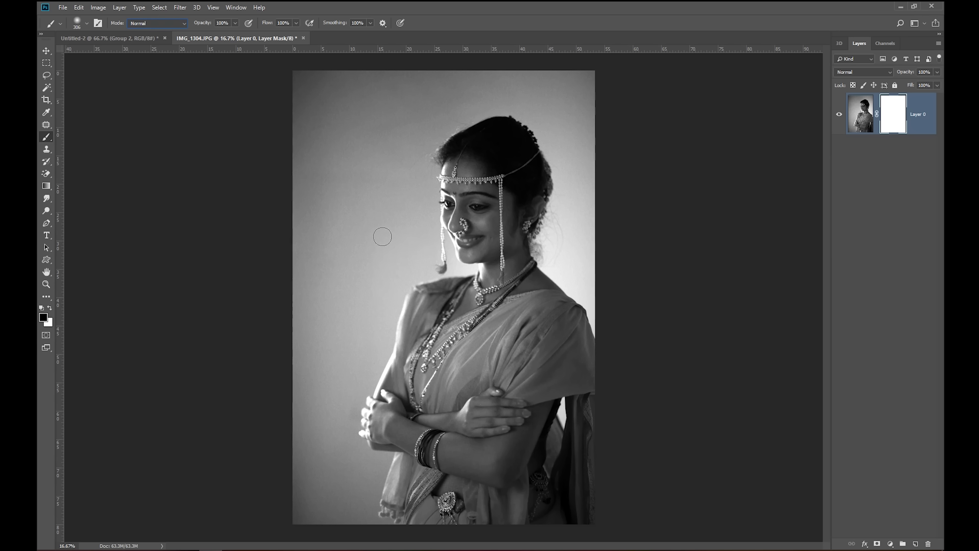
- Paint black on the mask over the left background and the head down to the chest
{"action": "mouse_move", "coordinate": [362, 190]}
{"action": "left_mouse_down"}
{"action": "mouse_move", "coordinate": [394, 210]}
{"action": "mouse_move", "coordinate": [501, 337]}
{"action": "left_mouse_up"}
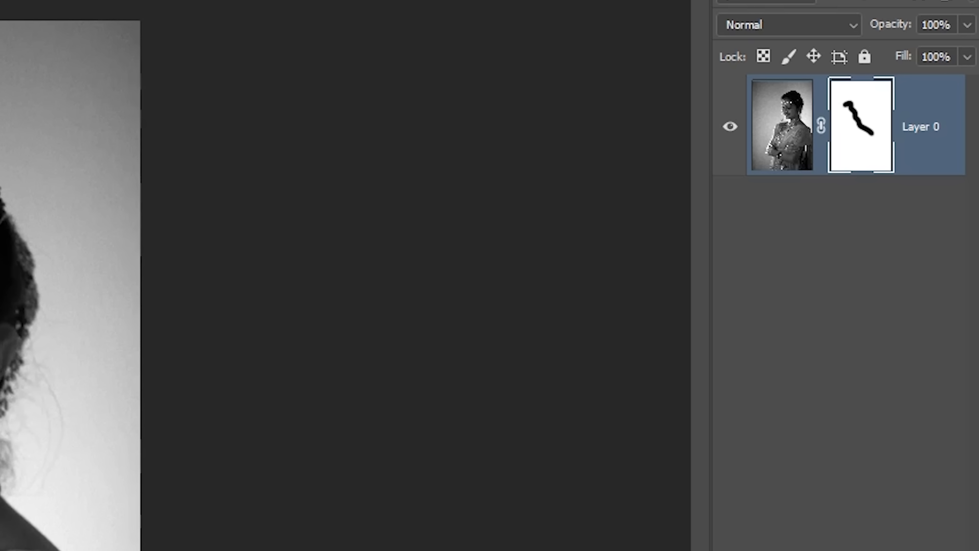
{"action": "mouse_move", "coordinate": [478, 185]}
{"action": "left_mouse_down"}
{"action": "mouse_move", "coordinate": [487, 363]}
{"action": "mouse_move", "coordinate": [497, 346]}
{"action": "left_mouse_up"}
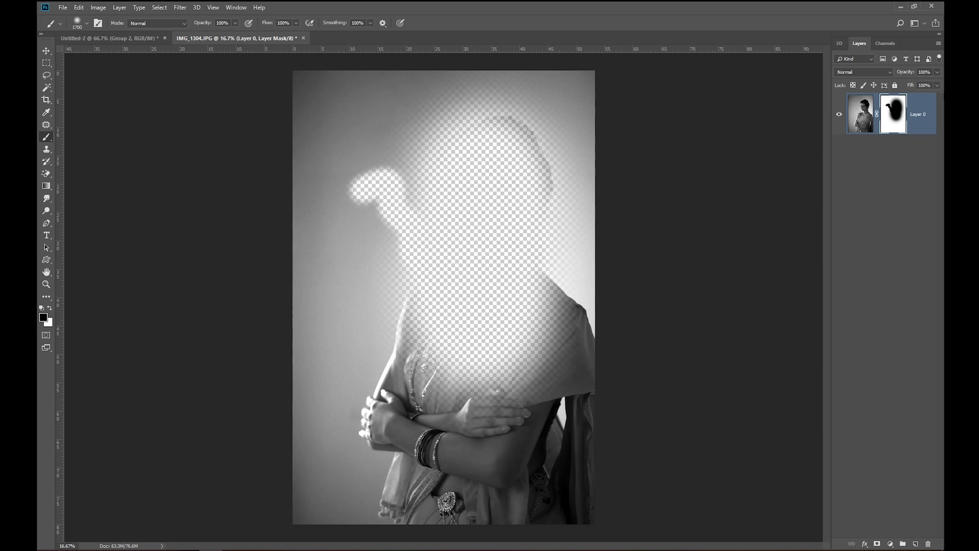
{"action": "right_click", "coordinate": [507, 231]}
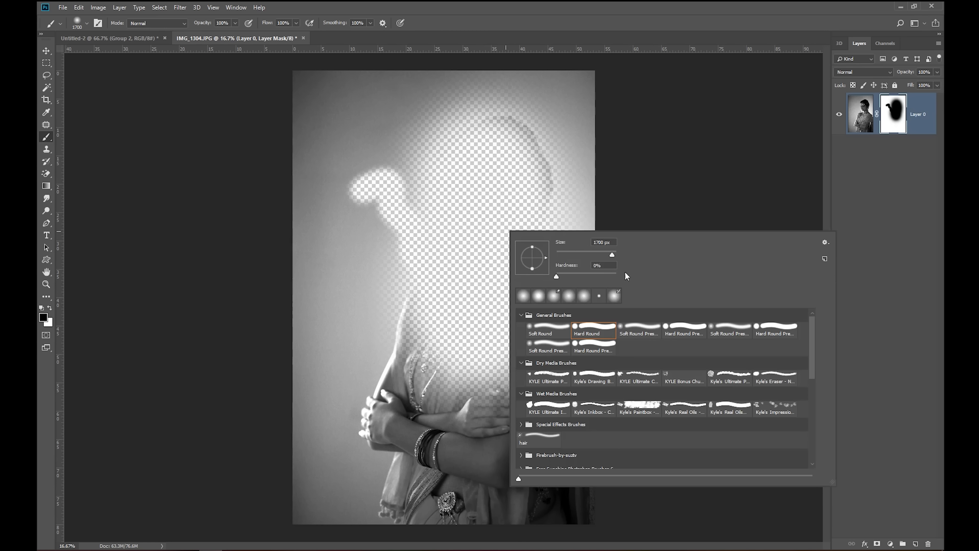
{"action": "left_click", "coordinate": [557, 277]}
{"action": "left_click", "coordinate": [423, 262]}
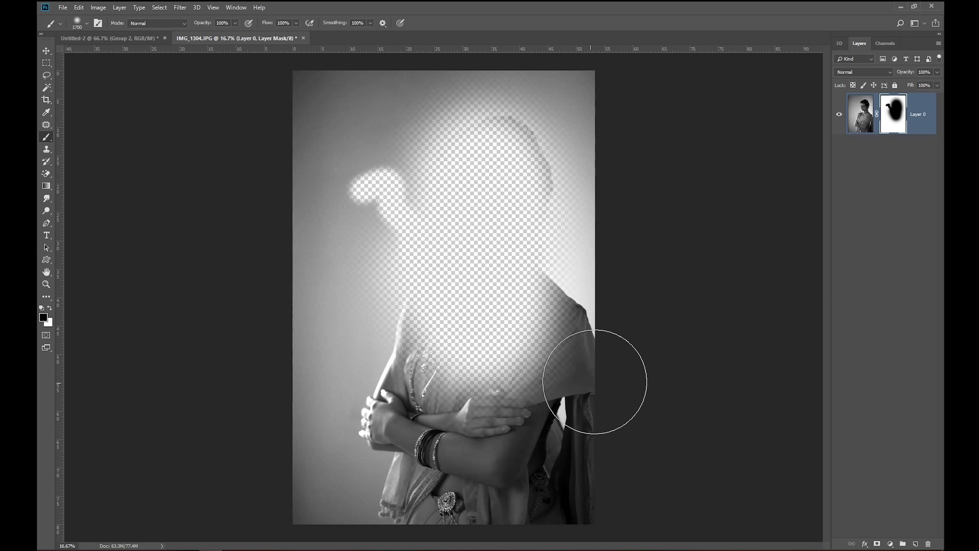
- Disable and re-enable Layer 0's mask, then paint white to restore the face, hair and neck
{"action": "right_click", "coordinate": [893, 114]}
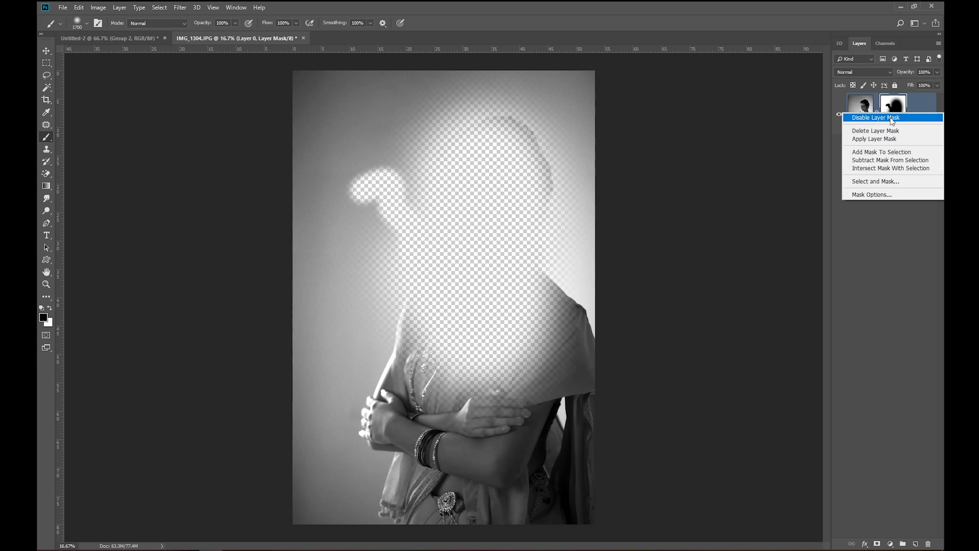
{"action": "left_click", "coordinate": [891, 119]}
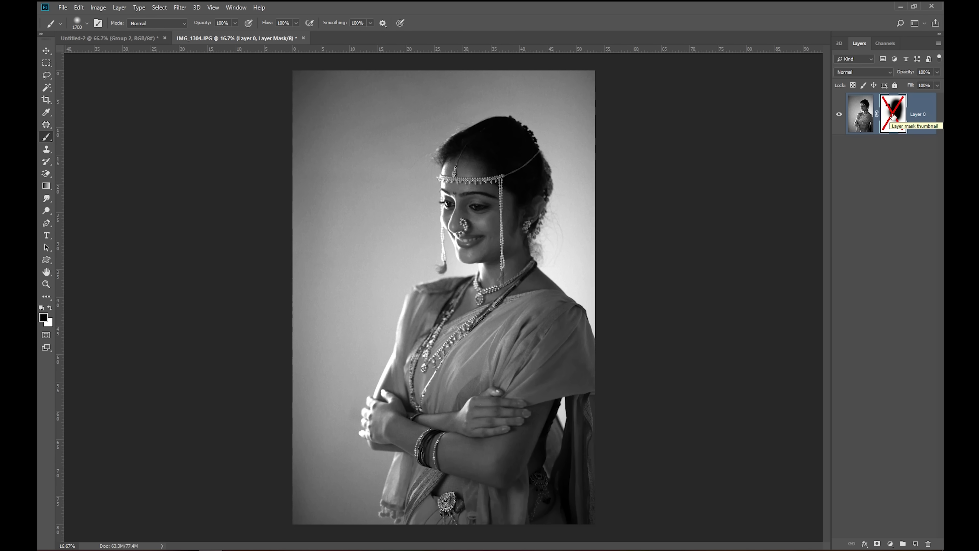
{"action": "right_click", "coordinate": [893, 116]}
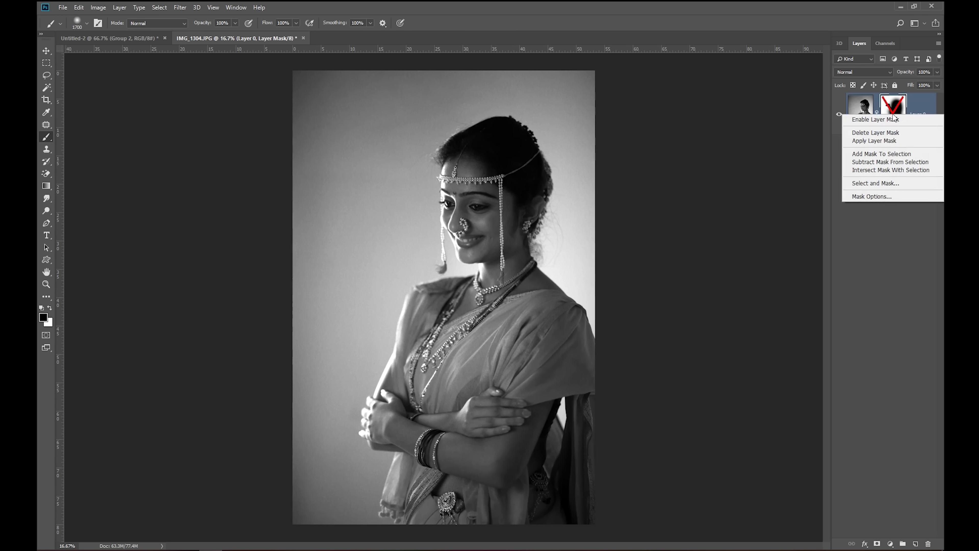
{"action": "left_click", "coordinate": [893, 119]}
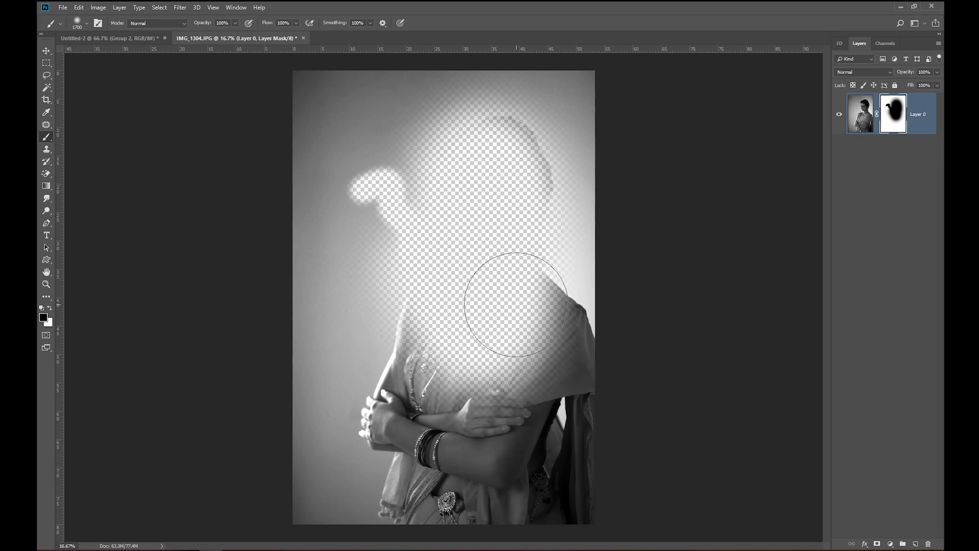
{"action": "left_click", "coordinate": [49, 307]}
{"action": "left_click_drag", "start_coordinate": [393, 181], "coordinate": [539, 502]}
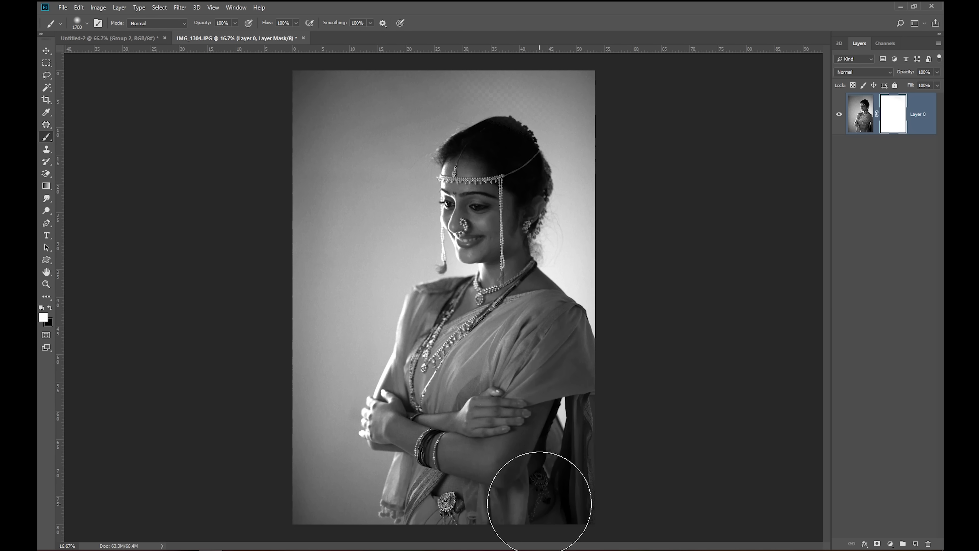
- Switch to black with a smaller brush and mask out the face and head again
{"action": "key", "text": "bracketleft"}
{"action": "key", "text": "bracketleft"}
{"action": "key", "text": "bracketleft"}
{"action": "key", "text": "bracketleft"}
{"action": "key", "text": "bracketleft"}
{"action": "key", "text": "x"}
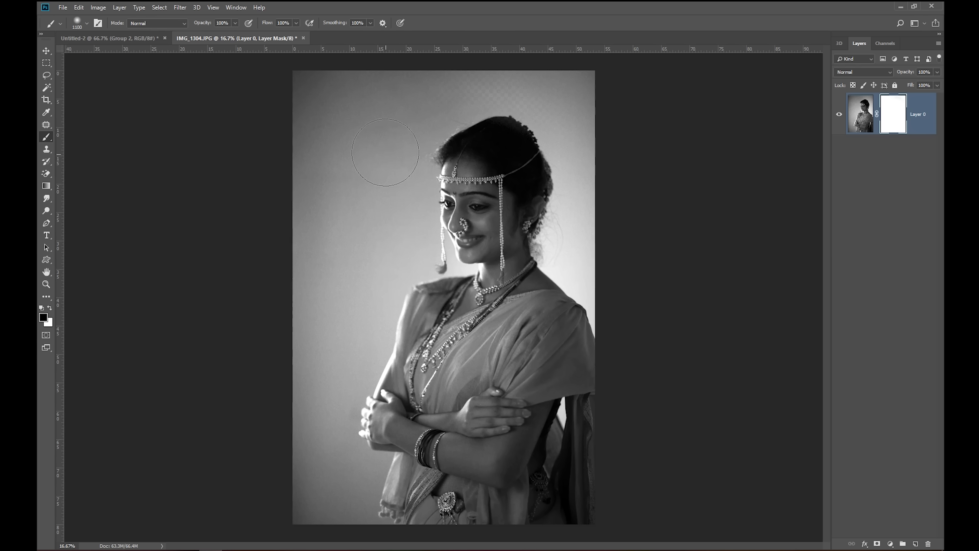
{"action": "left_click_drag", "start_coordinate": [386, 146], "coordinate": [489, 277]}
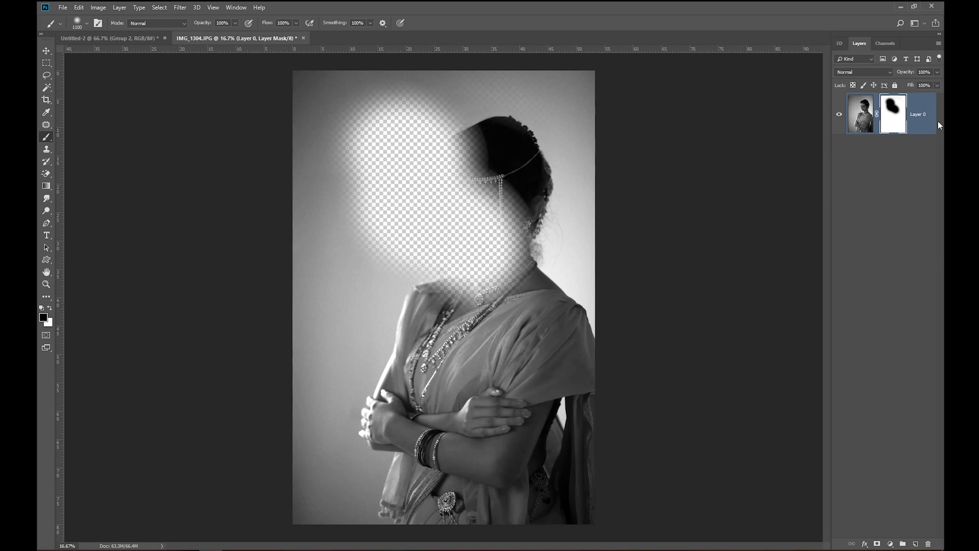
- Check the layer thumbnail size options, then fill Layer 0's mask entirely with black
{"action": "right_click", "coordinate": [876, 193]}
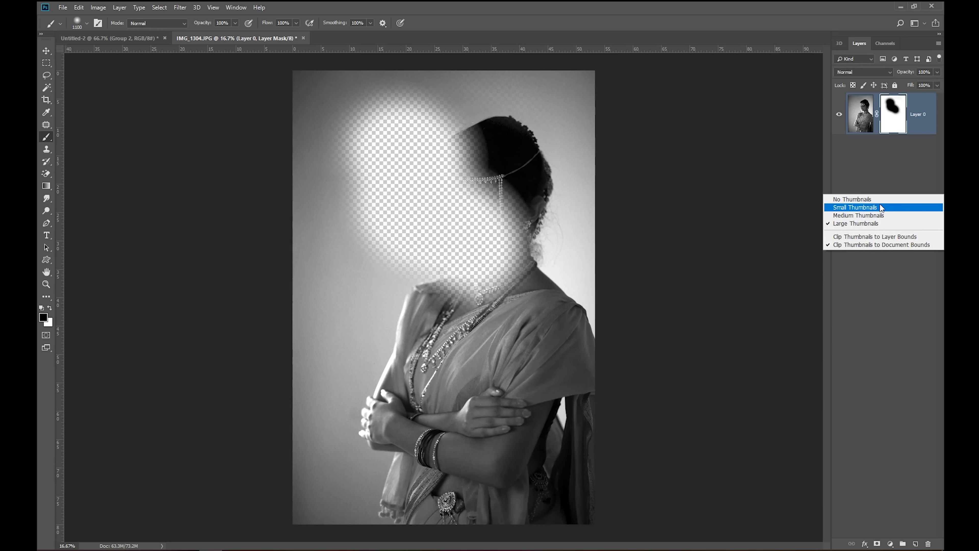
{"action": "left_click", "coordinate": [896, 159]}
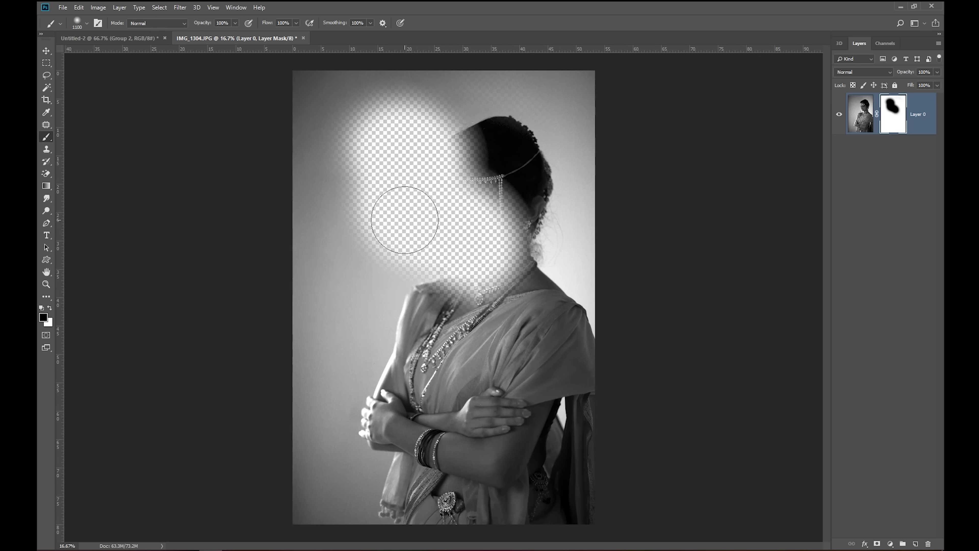
{"action": "key", "text": "alt+BackSpace"}
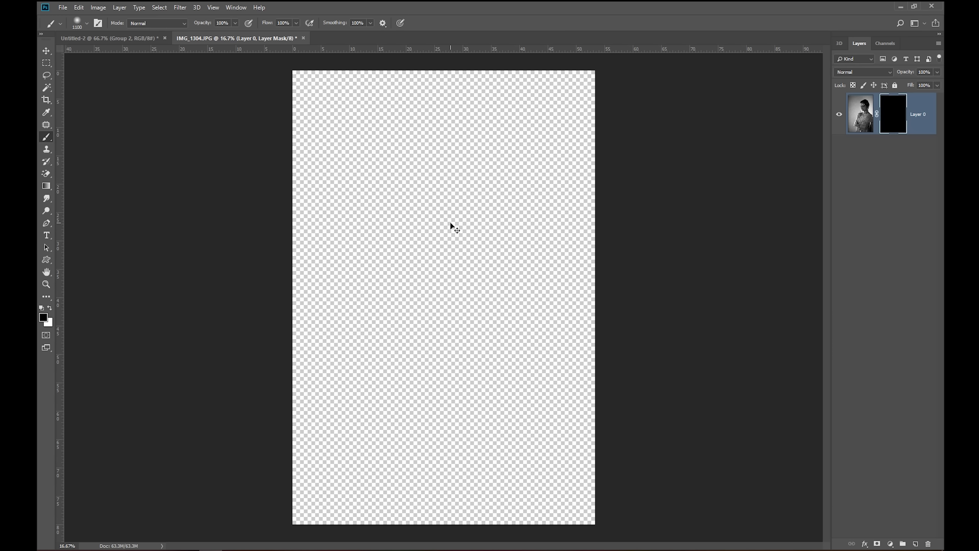
- Invert the mask with Ctrl+I back and forth, leaving it white, and shrink the brush to 800
{"action": "key", "text": "ctrl+i"}
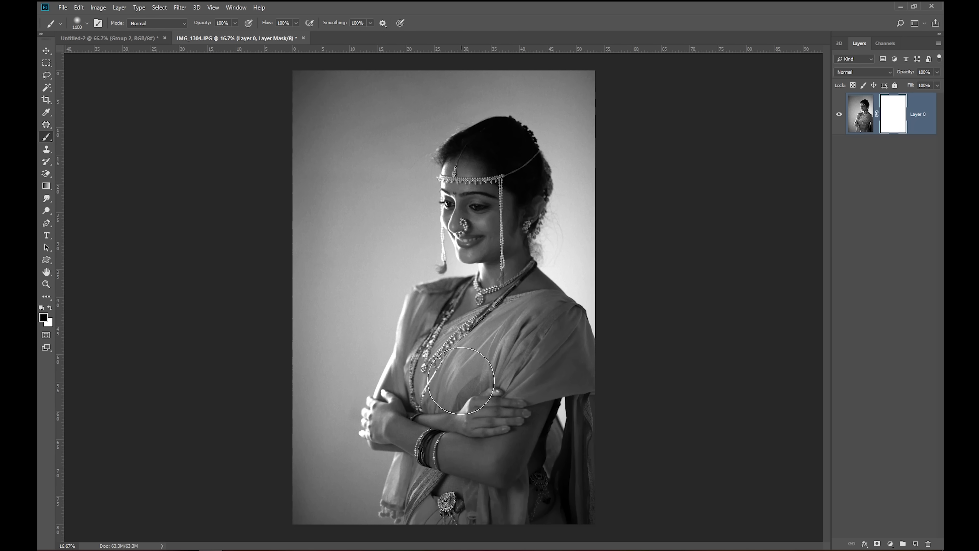
{"action": "key", "text": "ctrl+i"}
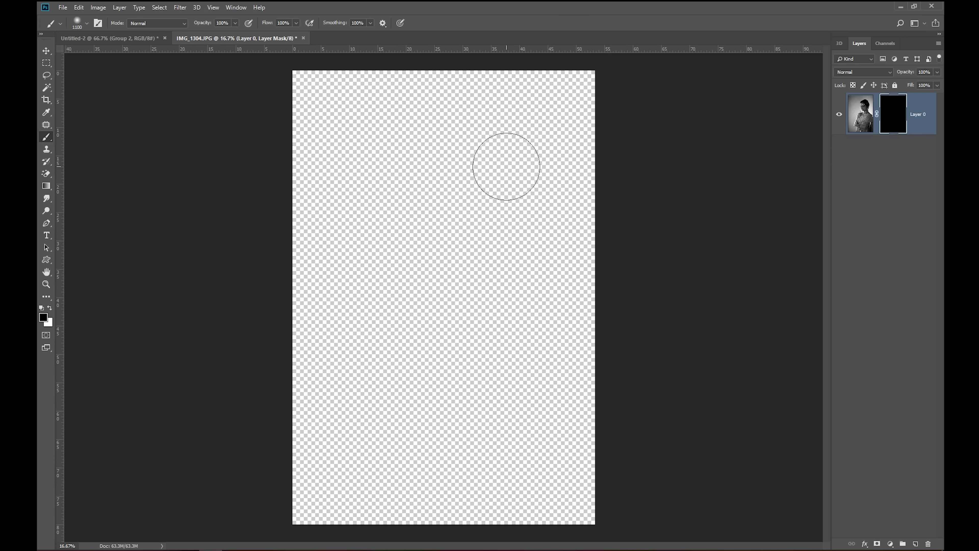
{"action": "key", "text": "ctrl+i"}
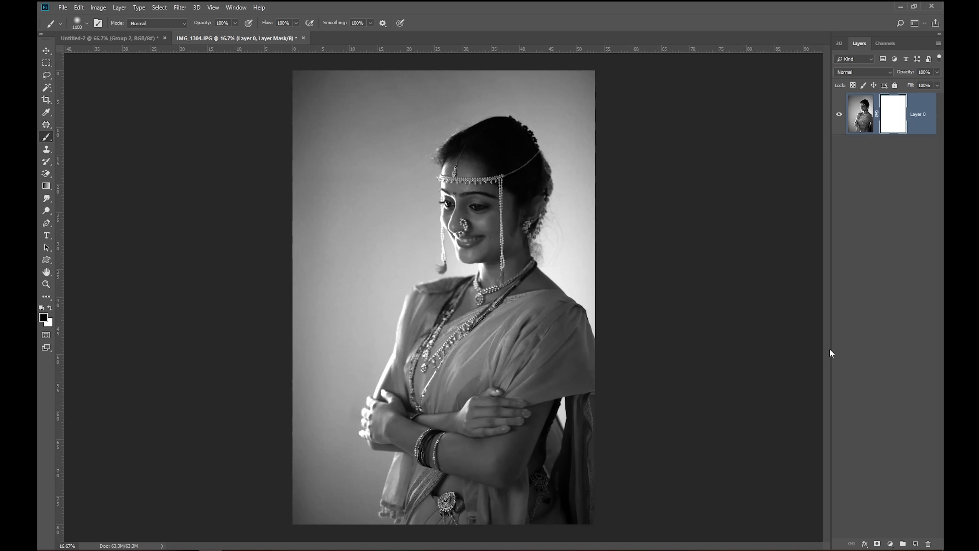
{"action": "key", "text": "bracketleft"}
{"action": "key", "text": "bracketleft"}
{"action": "key", "text": "bracketleft"}
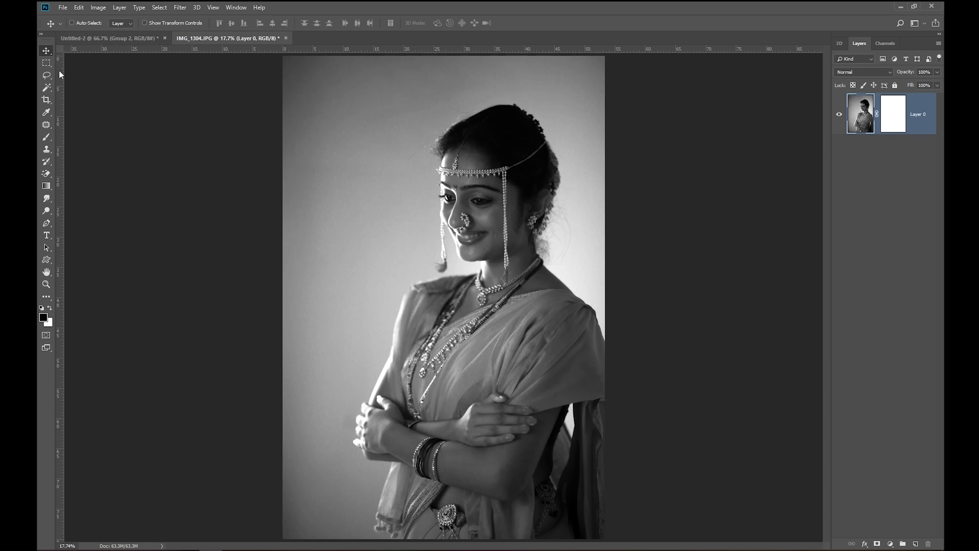
- Draw a circular elliptical-marquee selection around the woman's head
{"action": "key", "text": "m"}
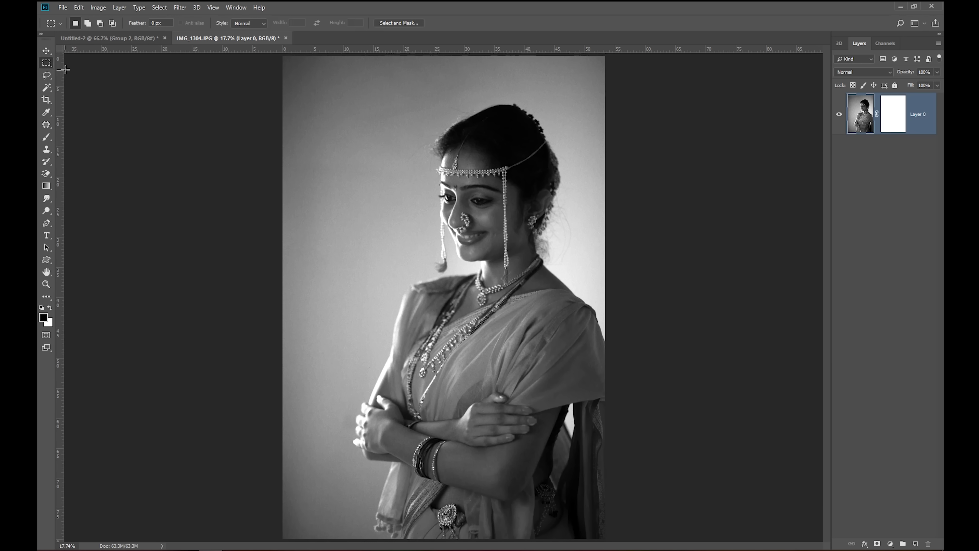
{"action": "key", "text": "shift+m"}
{"action": "mouse_move", "coordinate": [365, 117]}
{"action": "left_mouse_down"}
{"action": "mouse_move", "coordinate": [576, 297]}
{"action": "mouse_move", "coordinate": [570, 261]}
{"action": "mouse_move", "coordinate": [590, 327]}
{"action": "left_mouse_up"}
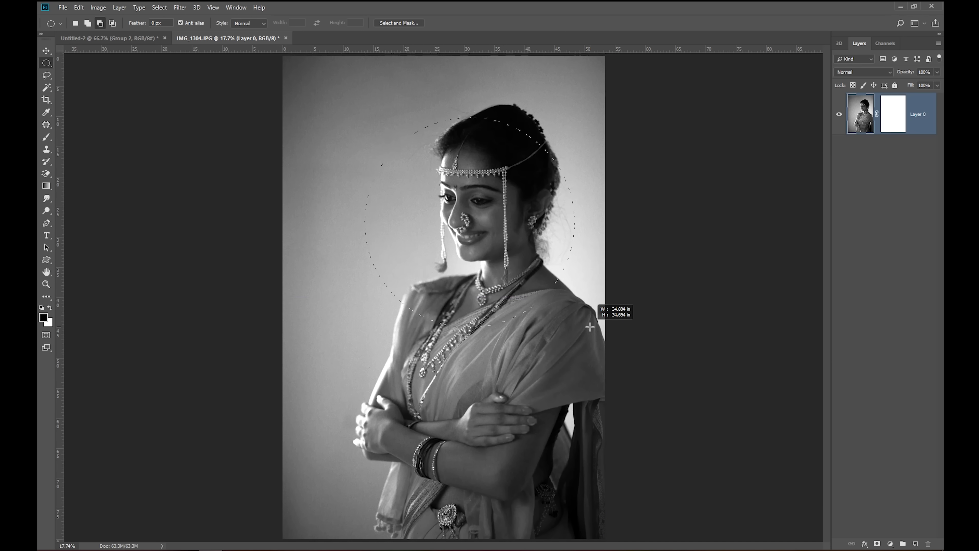
- Create a new transparent Layer 1 and fill the circular selection with black
{"action": "key", "text": "ctrl+shift+n"}
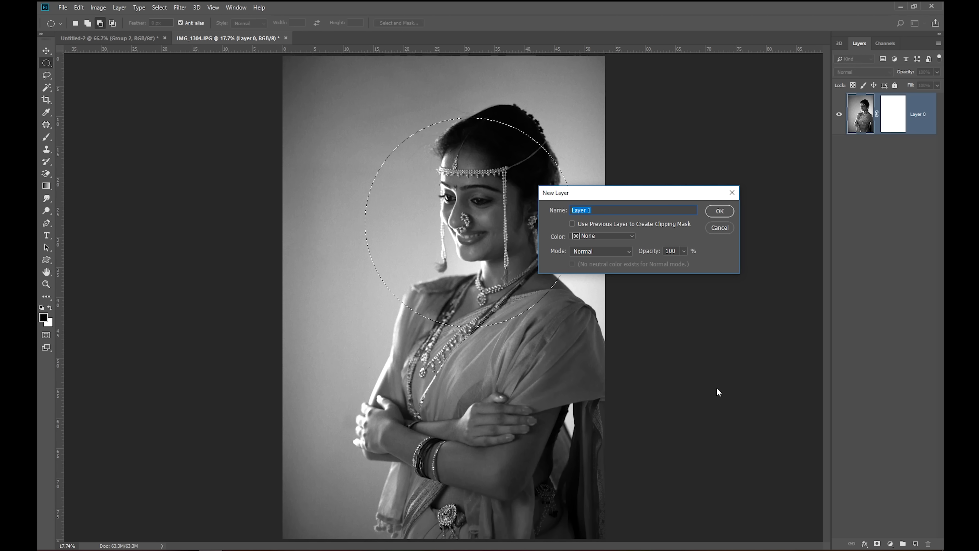
{"action": "key", "text": "Return"}
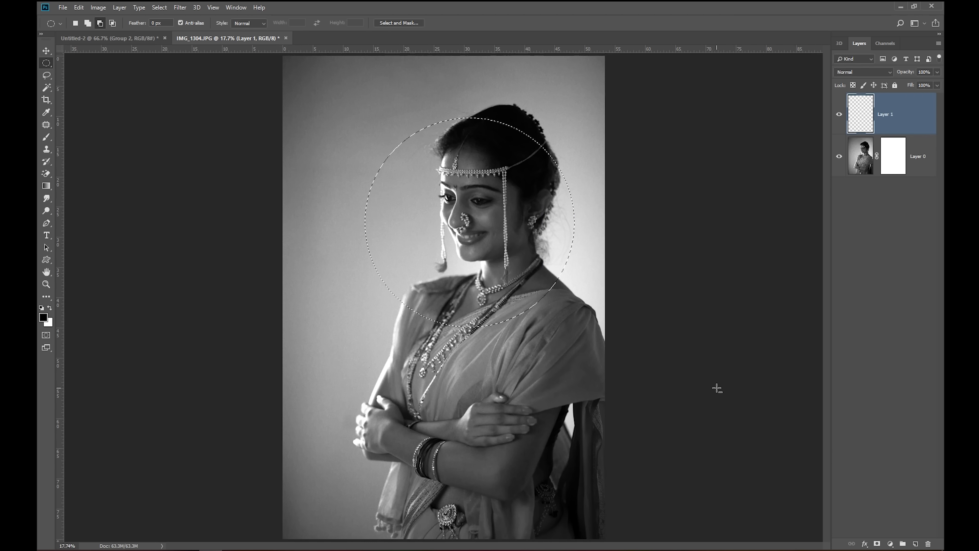
{"action": "key", "text": "alt+BackSpace"}
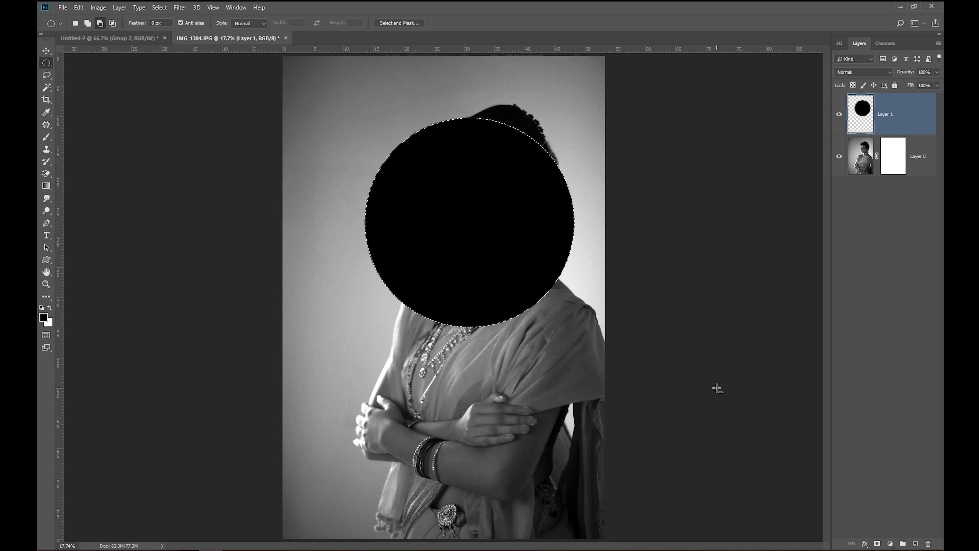
- Undo the fill, refill the circle via Edit > Fill with Foreground Color, then deselect
{"action": "key", "text": "ctrl+z"}
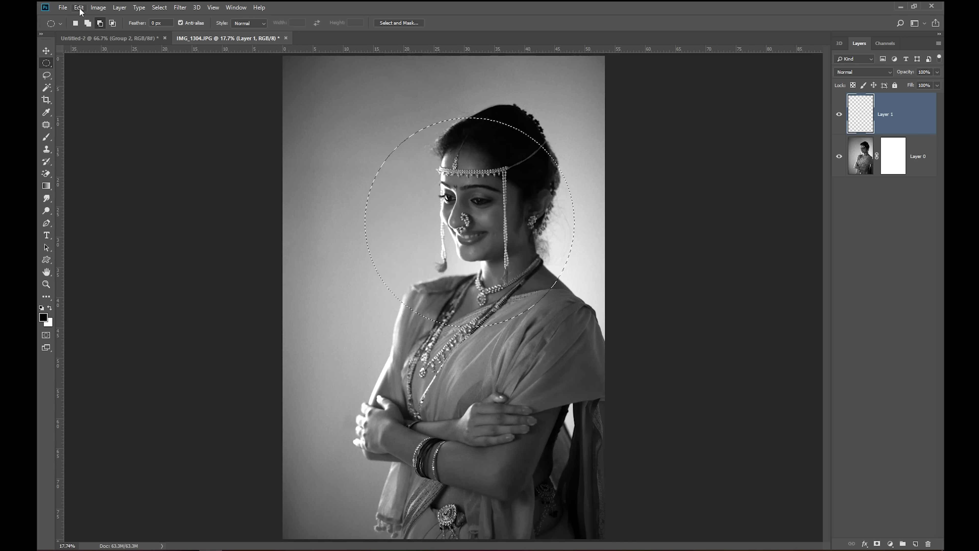
{"action": "left_click", "coordinate": [79, 7]}
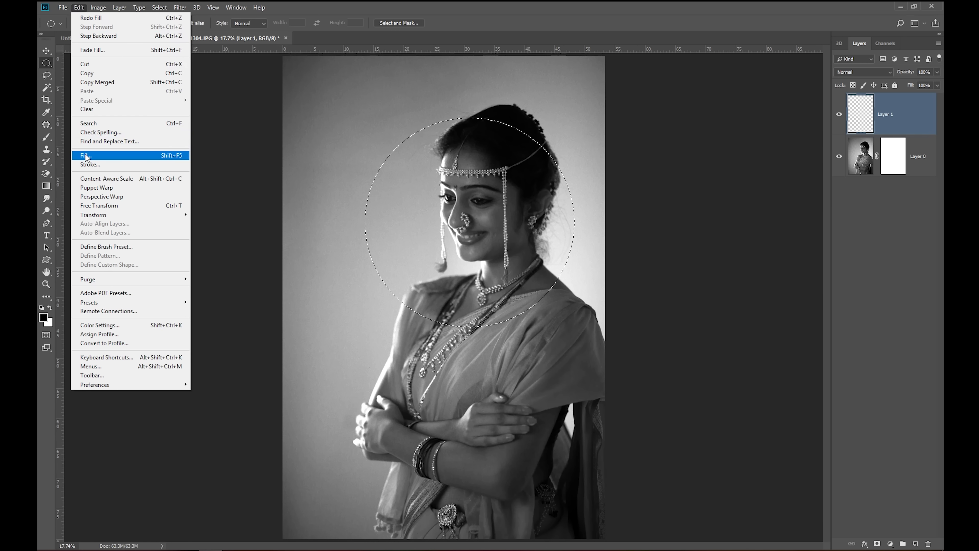
{"action": "left_click", "coordinate": [87, 155]}
{"action": "left_click", "coordinate": [596, 172]}
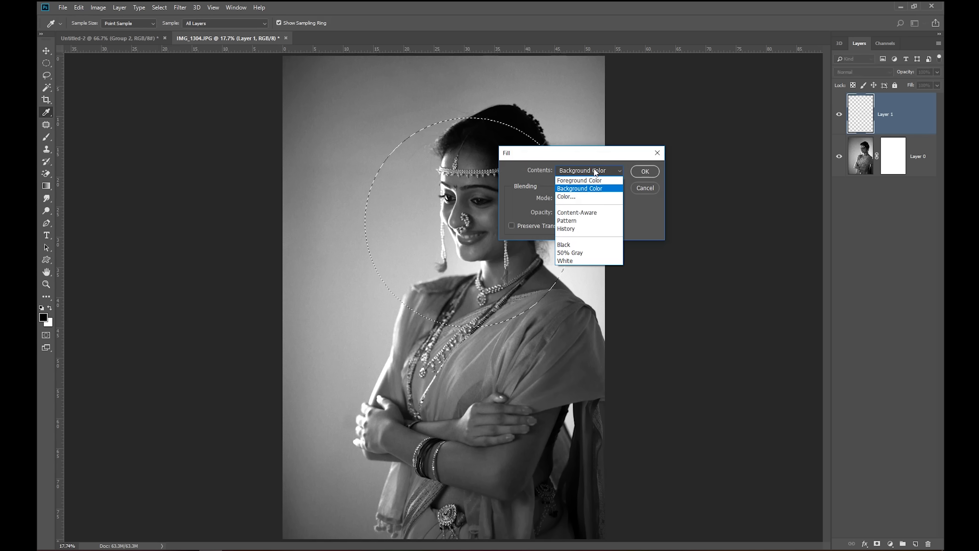
{"action": "left_click", "coordinate": [592, 184]}
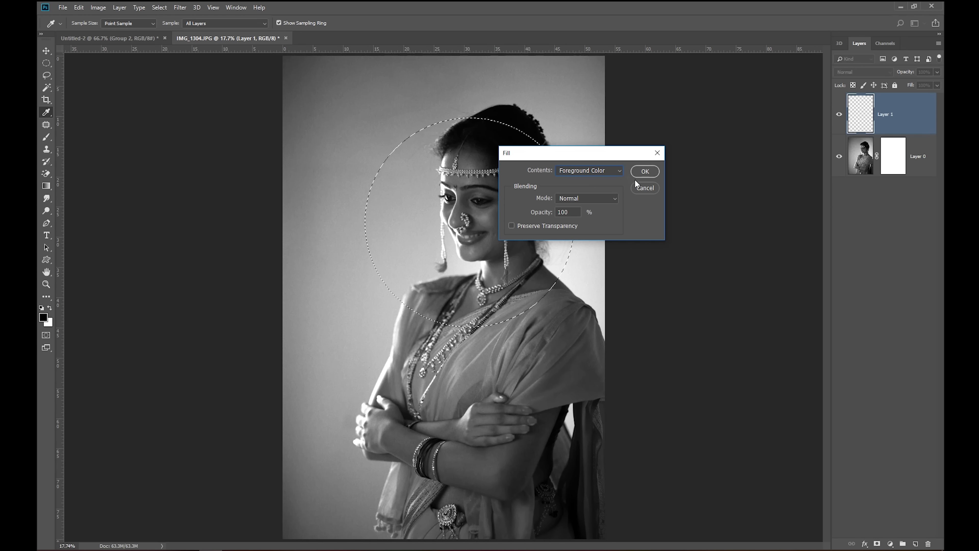
{"action": "left_click", "coordinate": [644, 171]}
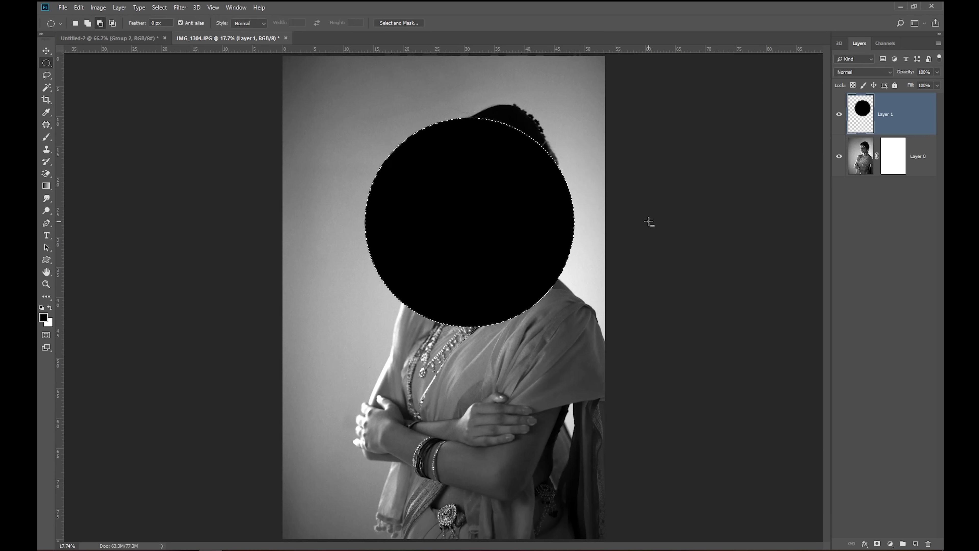
{"action": "key", "text": "ctrl+d"}
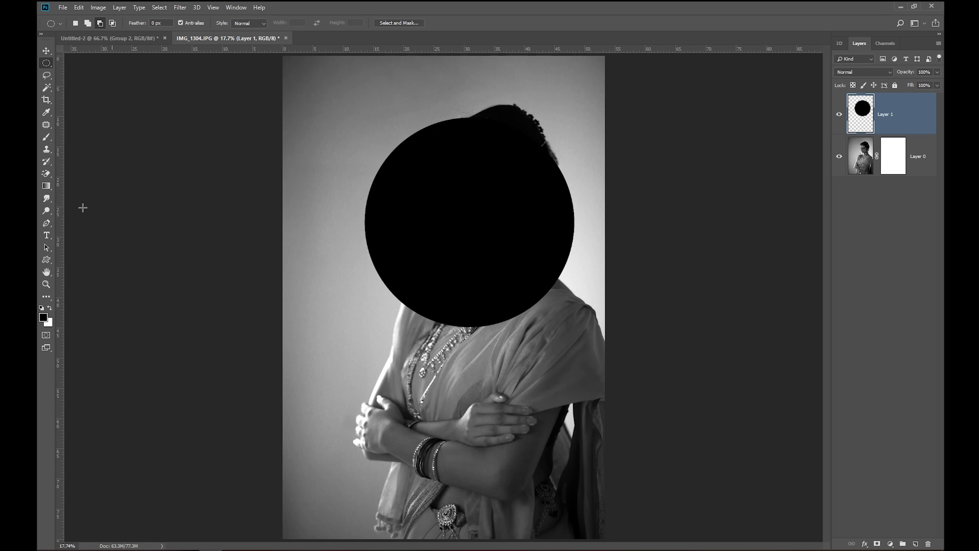
- Move the black circle up-left and add a white layer mask to Layer 1
{"action": "left_click", "coordinate": [46, 50]}
{"action": "mouse_move", "coordinate": [504, 227]}
{"action": "left_mouse_down"}
{"action": "mouse_move", "coordinate": [421, 208]}
{"action": "mouse_move", "coordinate": [483, 218]}
{"action": "left_mouse_up"}
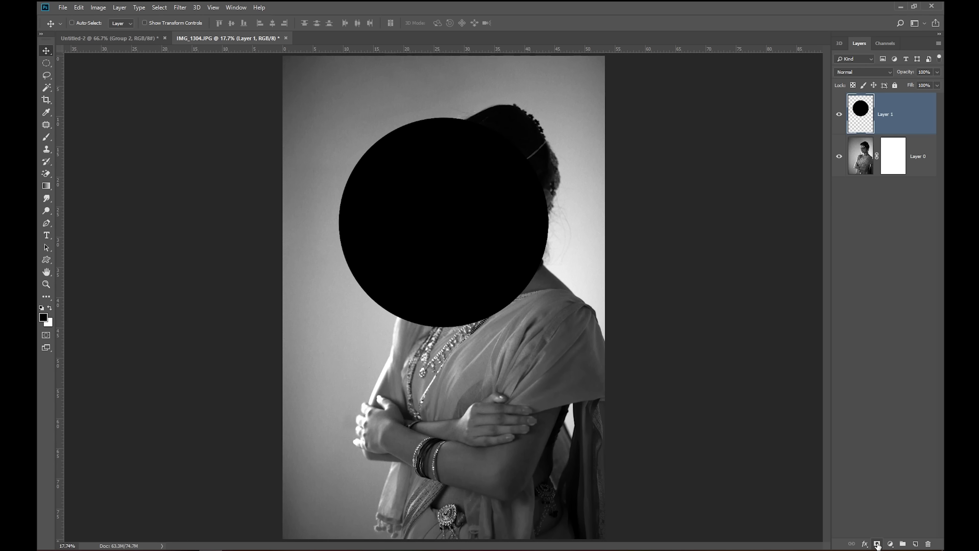
{"action": "left_click", "coordinate": [825, 504]}
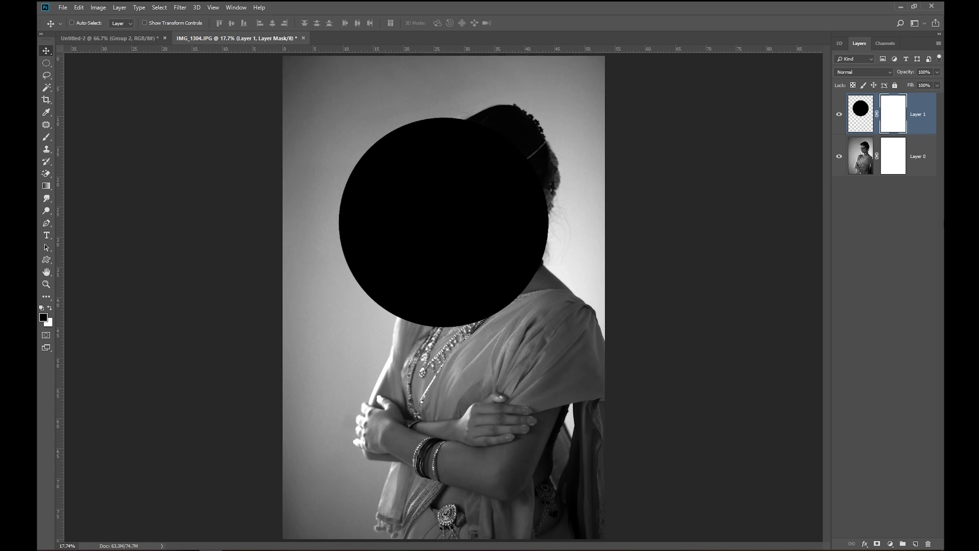
- Briefly invert Layer 1's mask to black with Ctrl+I, hiding the circle, then restore it
{"action": "left_click", "coordinate": [865, 117]}
{"action": "left_click", "coordinate": [894, 121]}
{"action": "key", "text": "ctrl+i"}
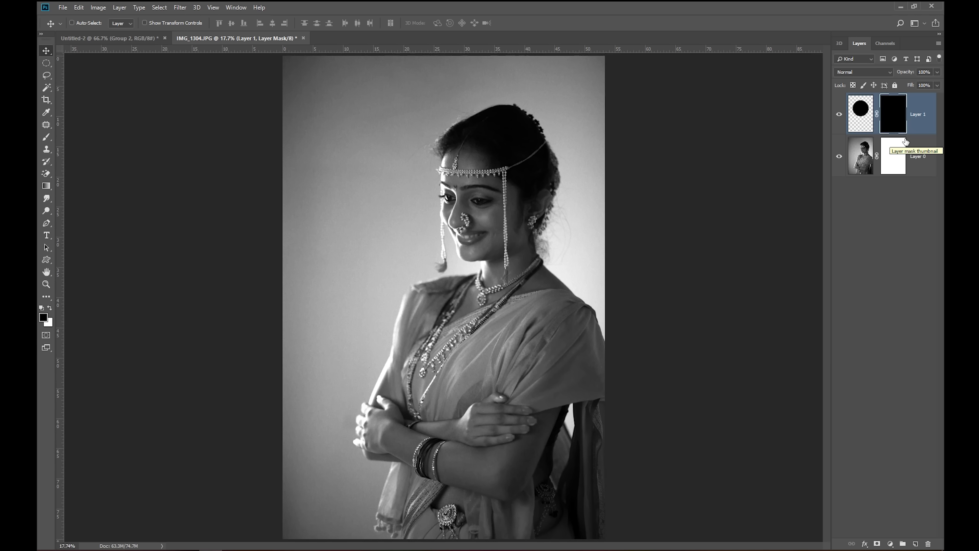
{"action": "left_click_drag", "start_coordinate": [905, 141], "coordinate": [906, 142]}
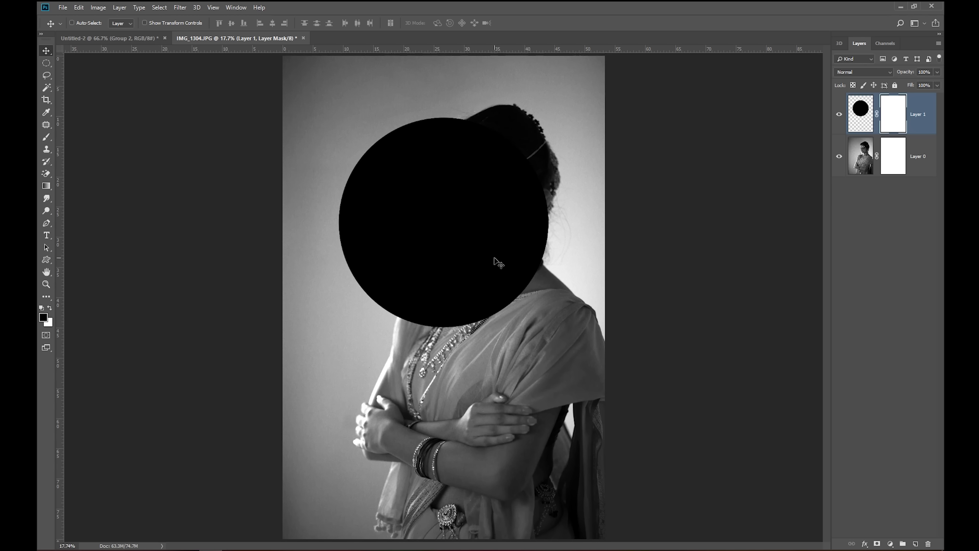
- Move Layer 1's black circle up and to the right over the woman's head
{"action": "left_click_drag", "start_coordinate": [483, 197], "coordinate": [482, 191]}
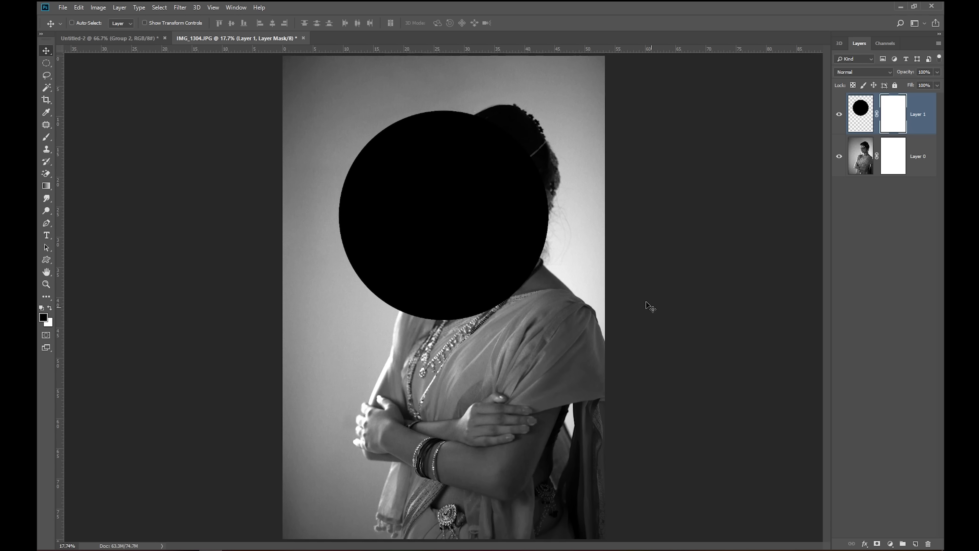
{"action": "right_click", "coordinate": [465, 211]}
{"action": "left_click", "coordinate": [475, 217]}
{"action": "left_click_drag", "start_coordinate": [513, 199], "coordinate": [517, 187]}
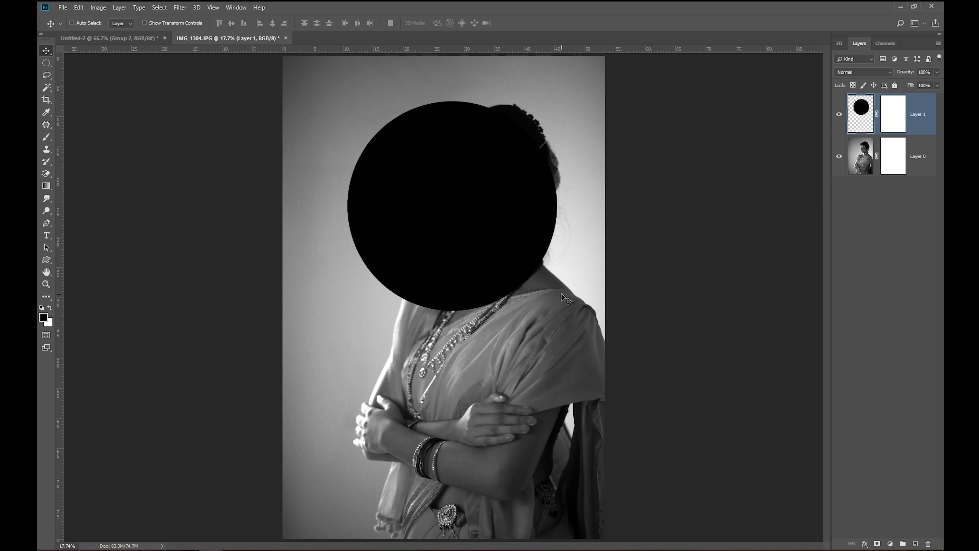
- Fill an elliptical selection over the face with black on Layer 1's mask, then deselect
{"action": "key", "text": "m"}
{"action": "mouse_move", "coordinate": [568, 274]}
{"action": "left_mouse_down"}
{"action": "mouse_move", "coordinate": [430, 85]}
{"action": "mouse_move", "coordinate": [415, 111]}
{"action": "left_mouse_up"}
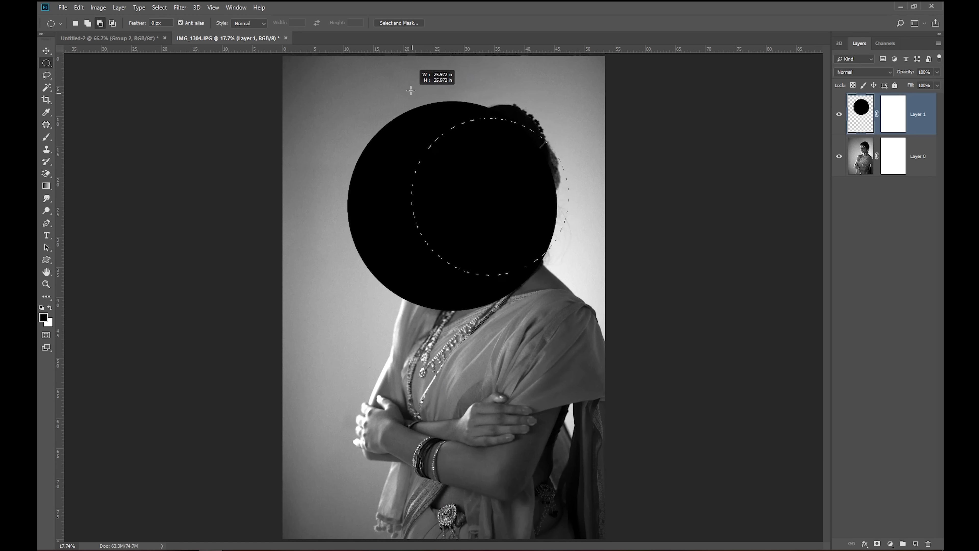
{"action": "left_click_drag", "start_coordinate": [416, 110], "coordinate": [407, 66]}
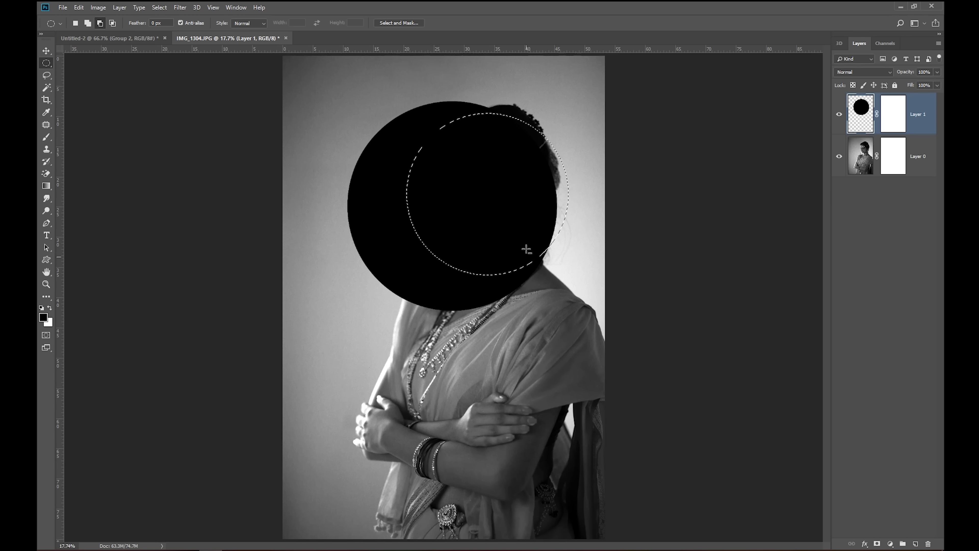
{"action": "left_click", "coordinate": [888, 123]}
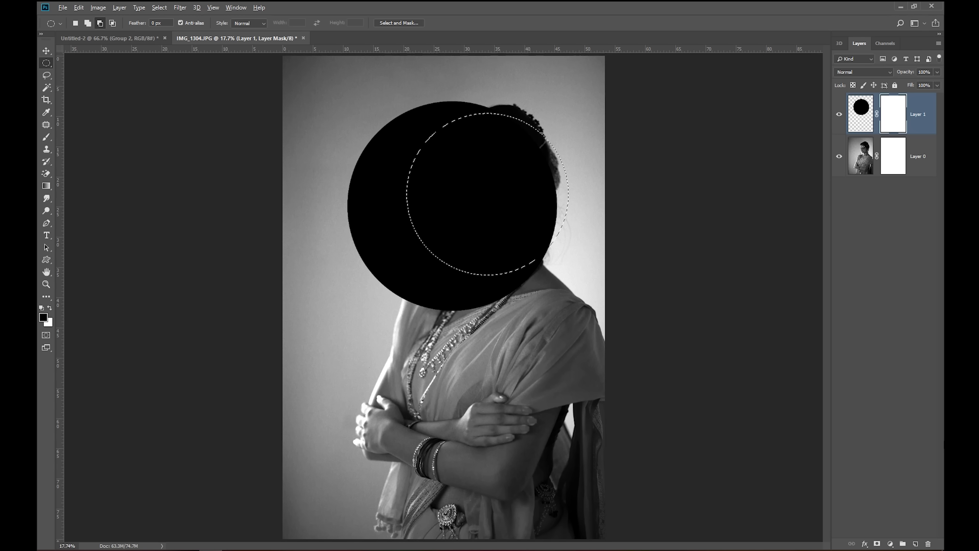
{"action": "key", "text": "alt+BackSpace"}
{"action": "key", "text": "ctrl+d"}
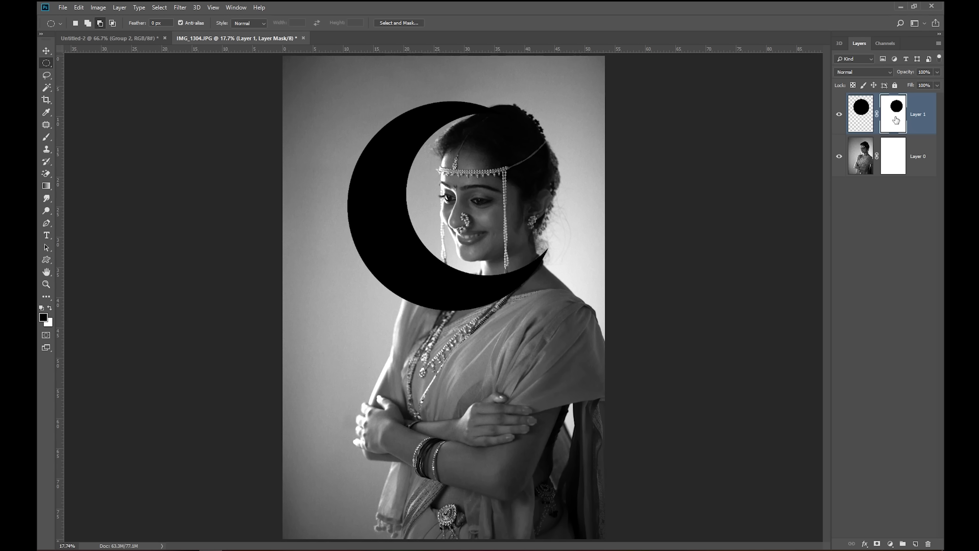
- Toggle Layer 1's mask off and on repeatedly, showing the full disc versus the crescent
{"action": "left_click", "coordinate": [896, 120], "text": "shift"}
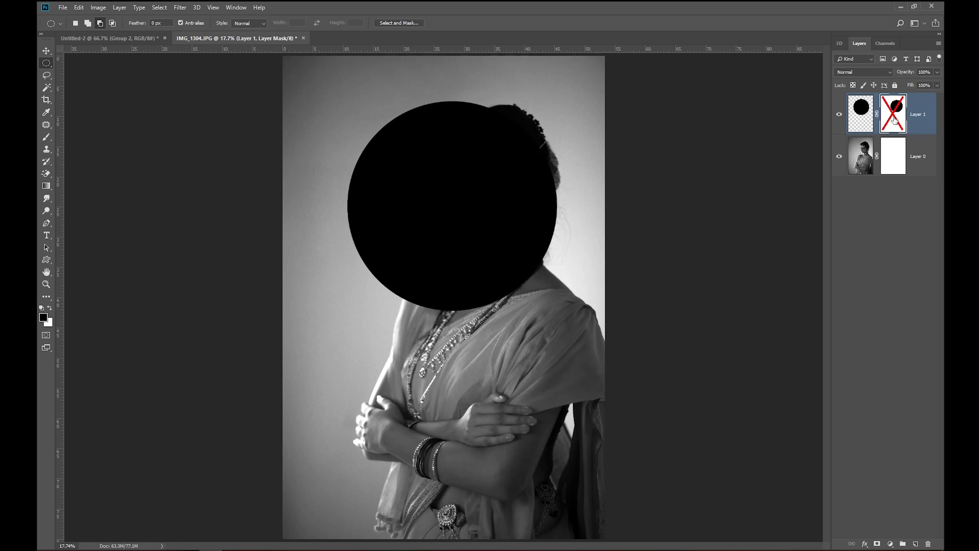
{"action": "left_click", "coordinate": [895, 120], "text": "shift"}
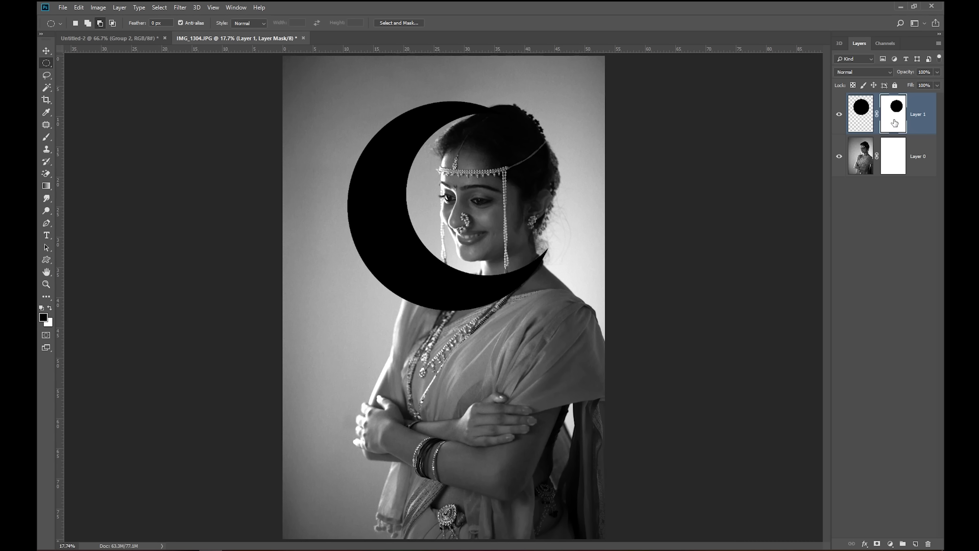
{"action": "right_click", "coordinate": [894, 122]}
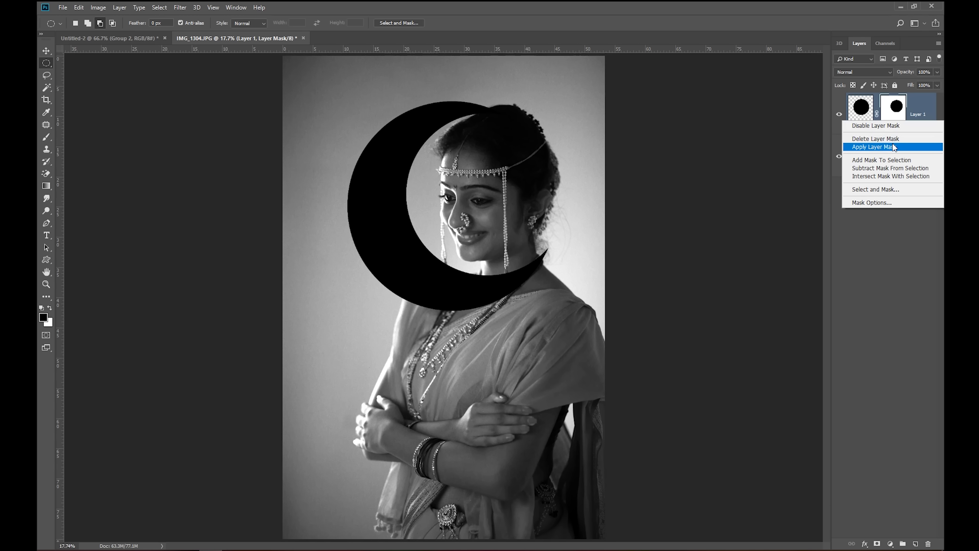
{"action": "left_click", "coordinate": [890, 126]}
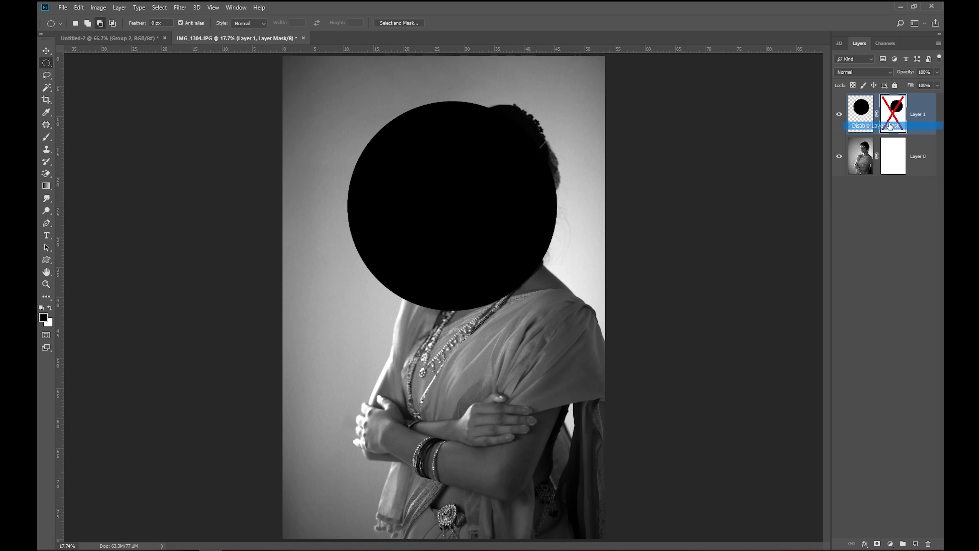
{"action": "right_click", "coordinate": [895, 125]}
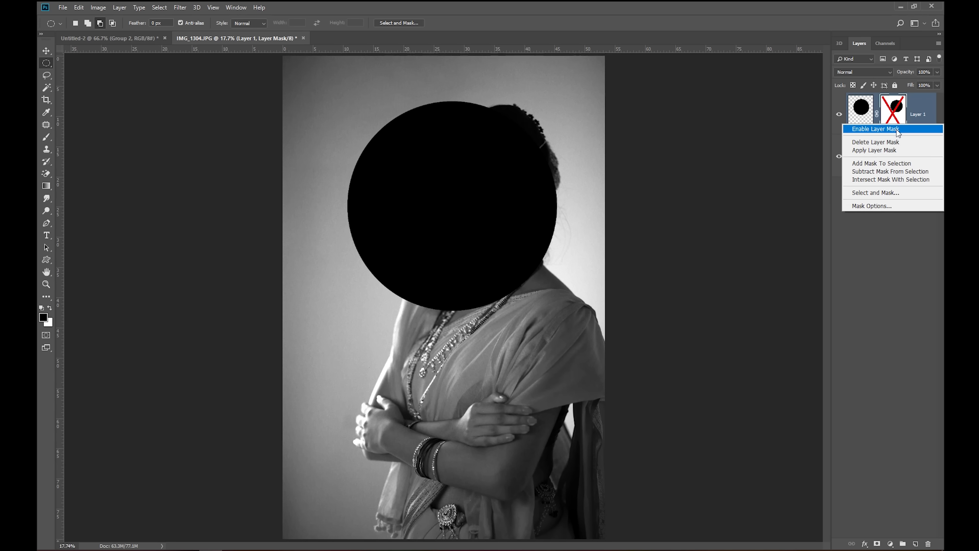
{"action": "left_click", "coordinate": [896, 130]}
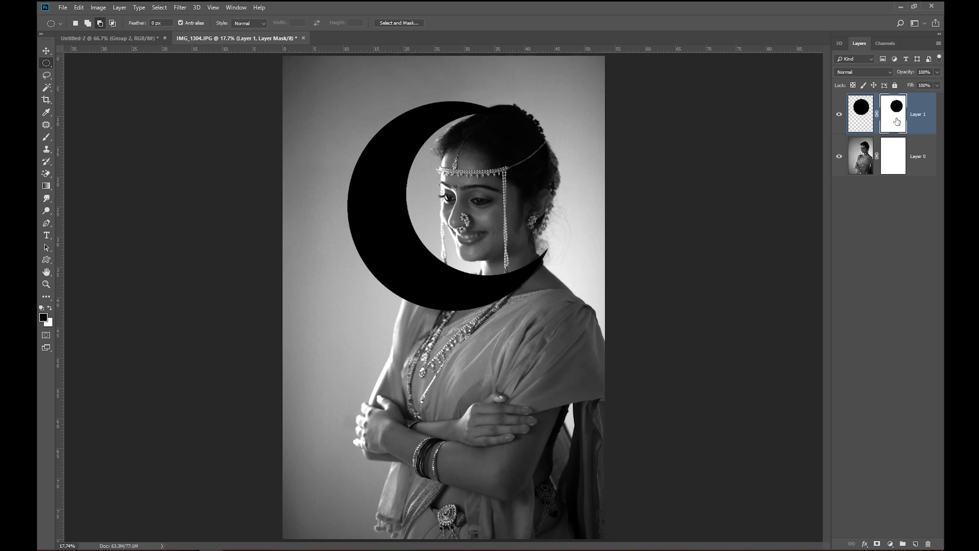
{"action": "left_click", "coordinate": [897, 122], "text": "shift"}
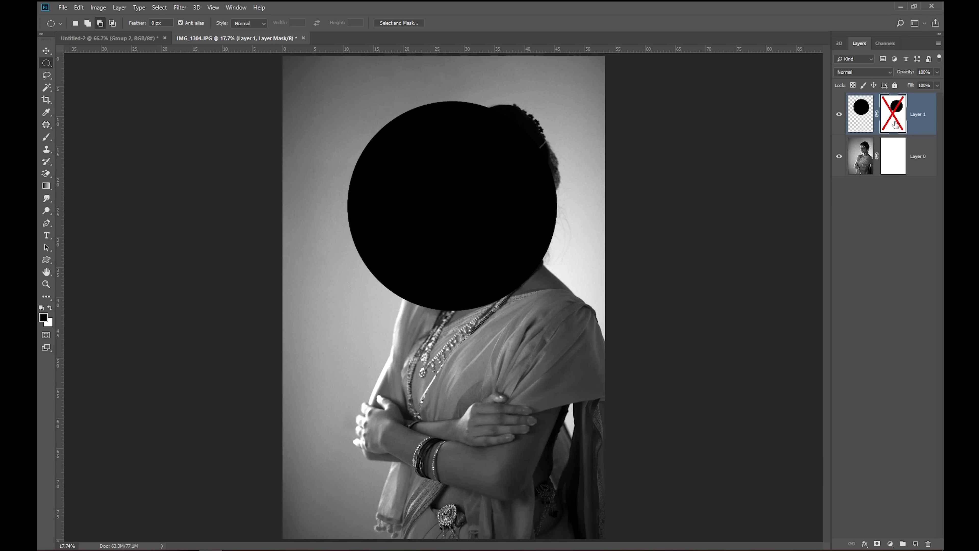
{"action": "left_click", "coordinate": [895, 123], "text": "shift"}
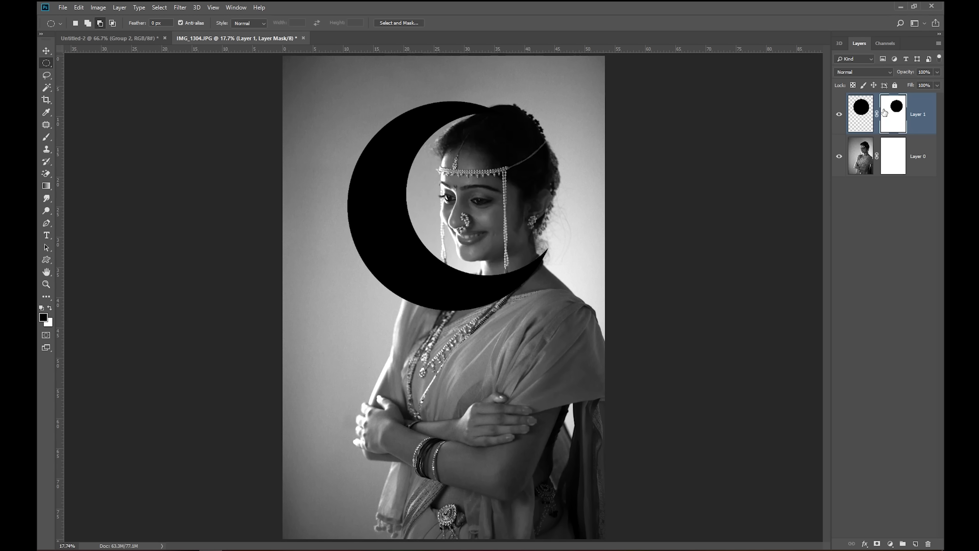
- Unlink Layer 1's mask from the black circle layer
{"action": "left_click", "coordinate": [854, 126]}
{"action": "left_click", "coordinate": [893, 128]}
{"action": "left_click", "coordinate": [877, 120]}
- Drag the mask's hole across the face with the Move tool and fine-tune its position
{"action": "left_click", "coordinate": [49, 50]}
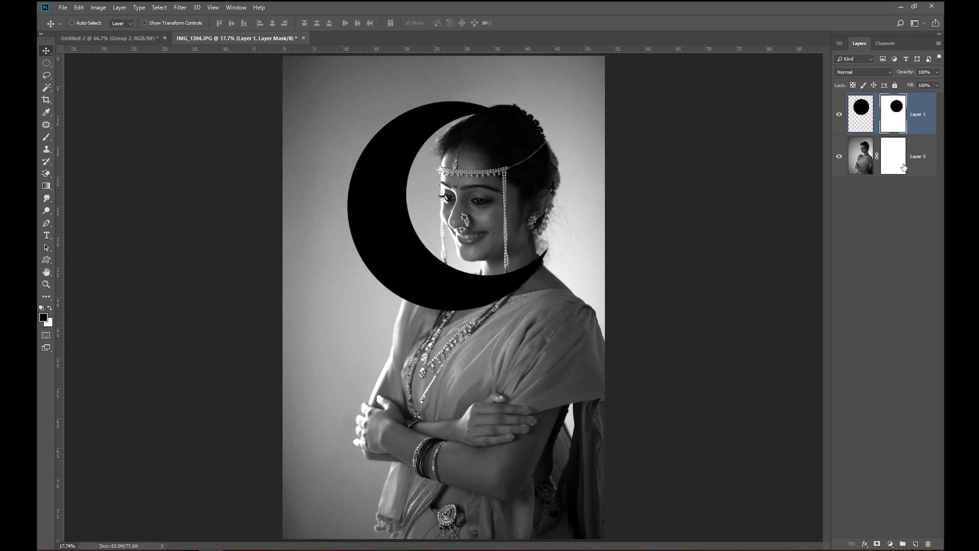
{"action": "mouse_move", "coordinate": [518, 181]}
{"action": "left_mouse_down"}
{"action": "mouse_move", "coordinate": [577, 175]}
{"action": "mouse_move", "coordinate": [485, 194]}
{"action": "left_mouse_up"}
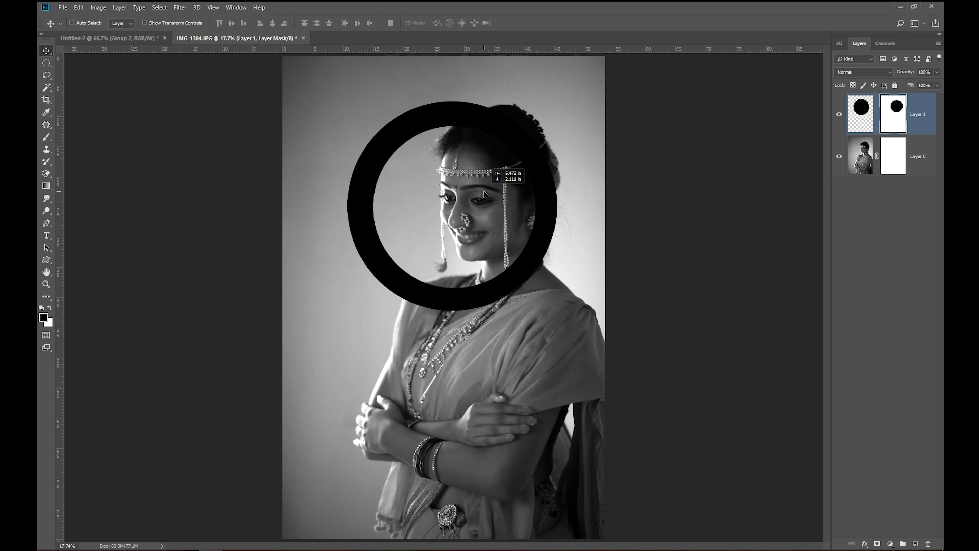
{"action": "left_click_drag", "start_coordinate": [485, 194], "coordinate": [482, 192]}
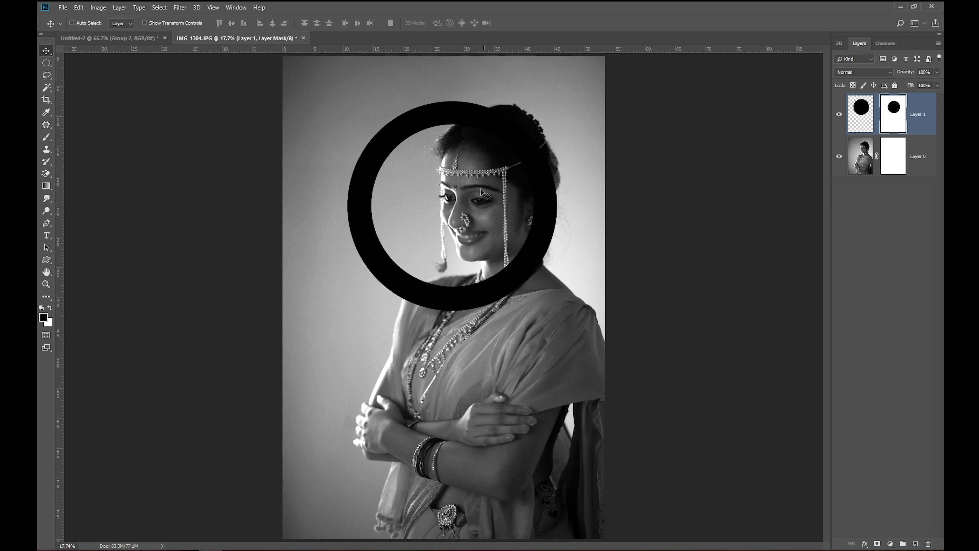
{"action": "left_click_drag", "start_coordinate": [462, 120], "coordinate": [459, 120]}
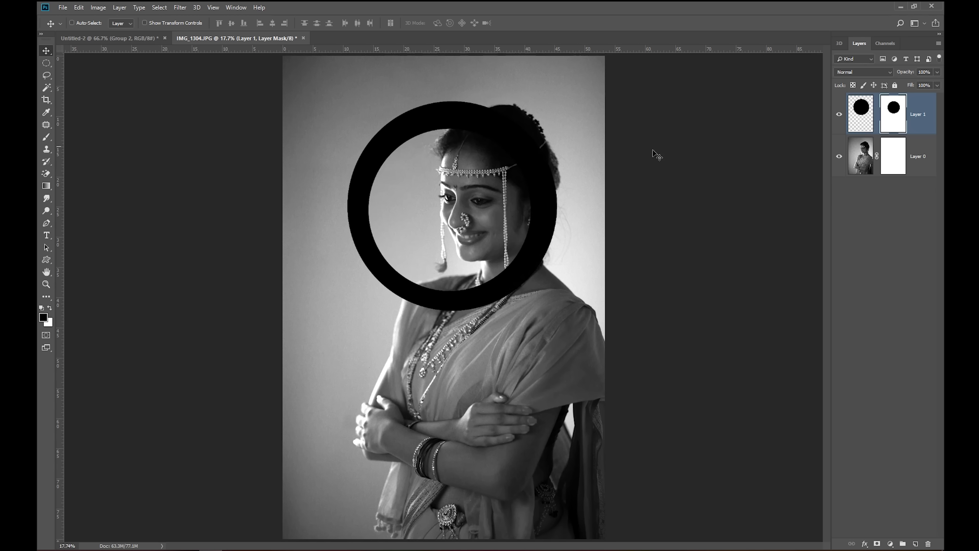
- Move the black disc separately so the ring is centred around the face
{"action": "left_click", "coordinate": [856, 117]}
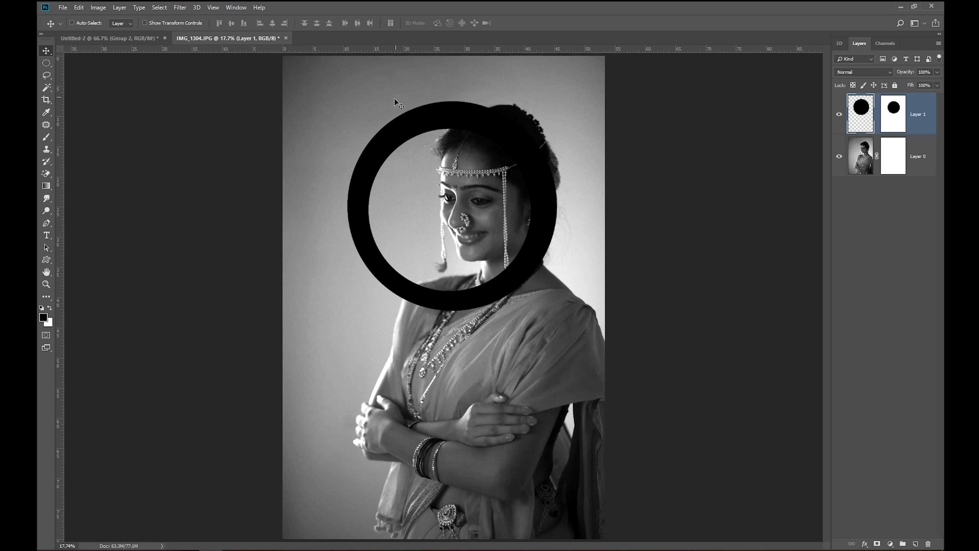
{"action": "left_click_drag", "start_coordinate": [436, 104], "coordinate": [502, 129]}
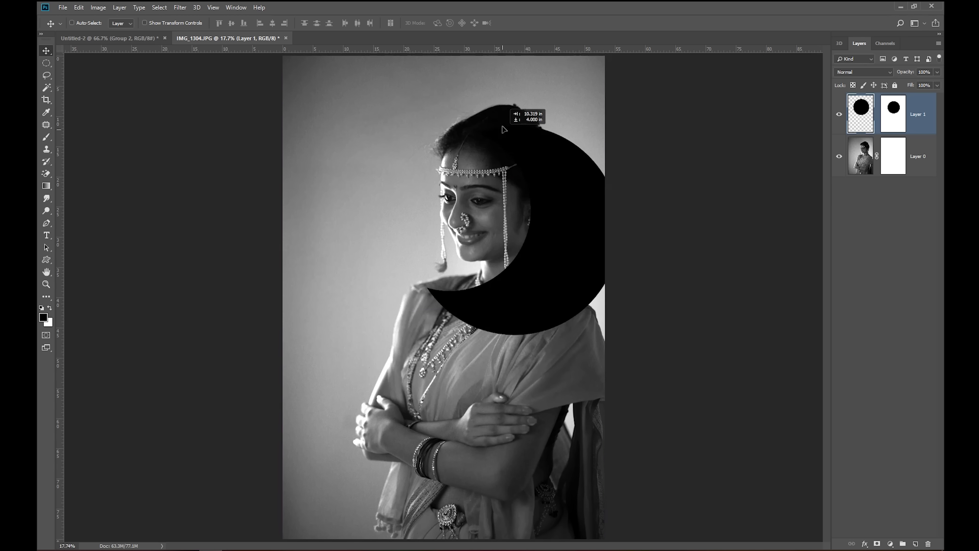
{"action": "mouse_move", "coordinate": [503, 129]}
{"action": "left_mouse_down"}
{"action": "mouse_move", "coordinate": [433, 109]}
{"action": "mouse_move", "coordinate": [442, 117]}
{"action": "left_mouse_up"}
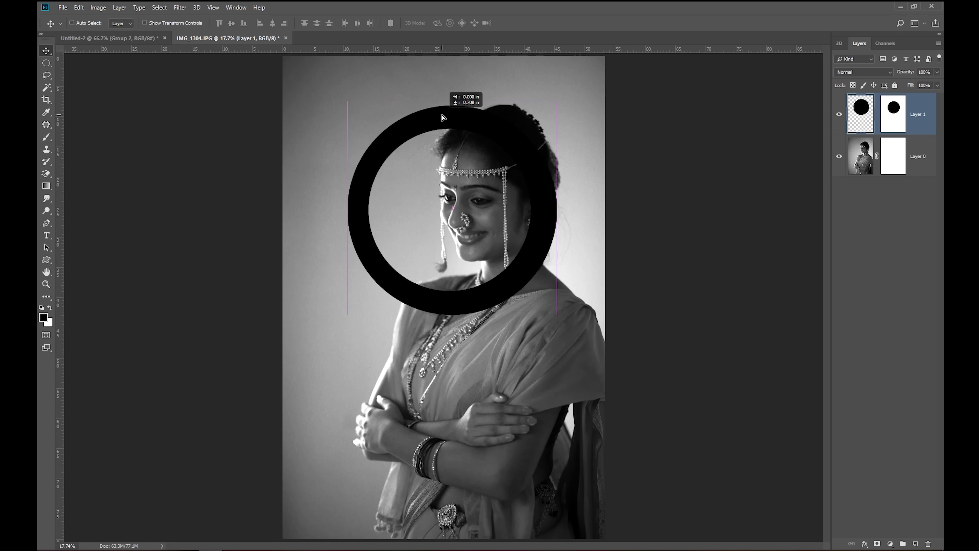
{"action": "left_click_drag", "start_coordinate": [442, 117], "coordinate": [441, 113]}
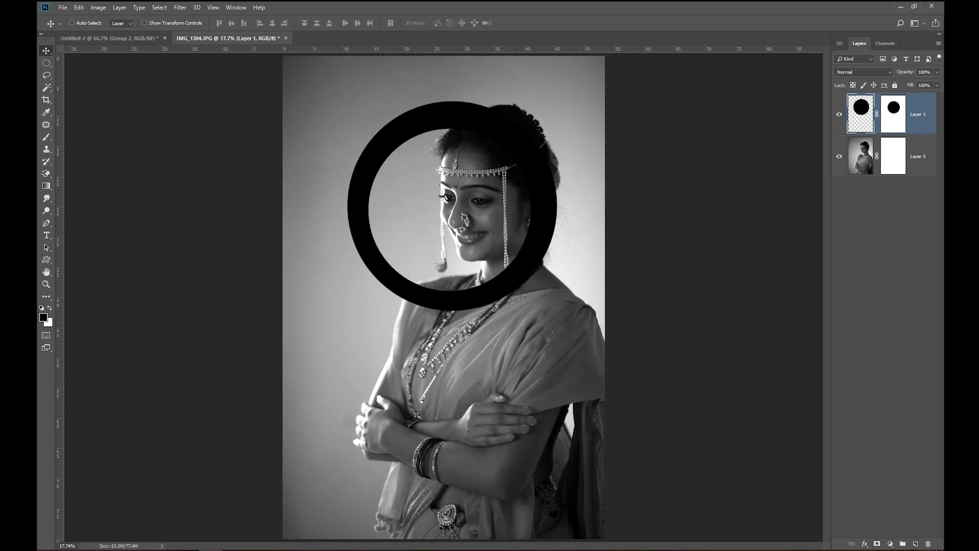
{"action": "left_click", "coordinate": [928, 544]}
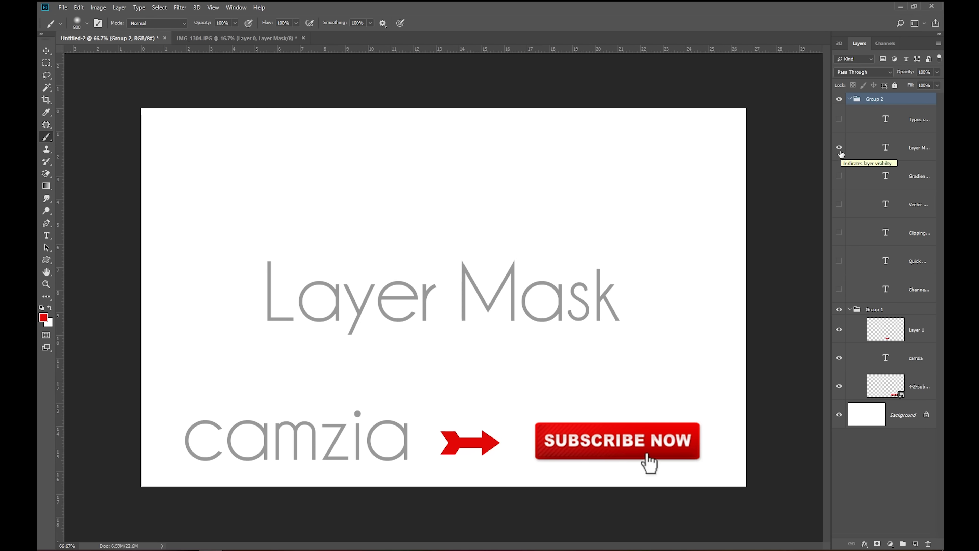
- Hide the Layer Mask title text and show the Gradient Mask title instead
{"action": "left_click", "coordinate": [839, 148]}
{"action": "left_click", "coordinate": [838, 176]}
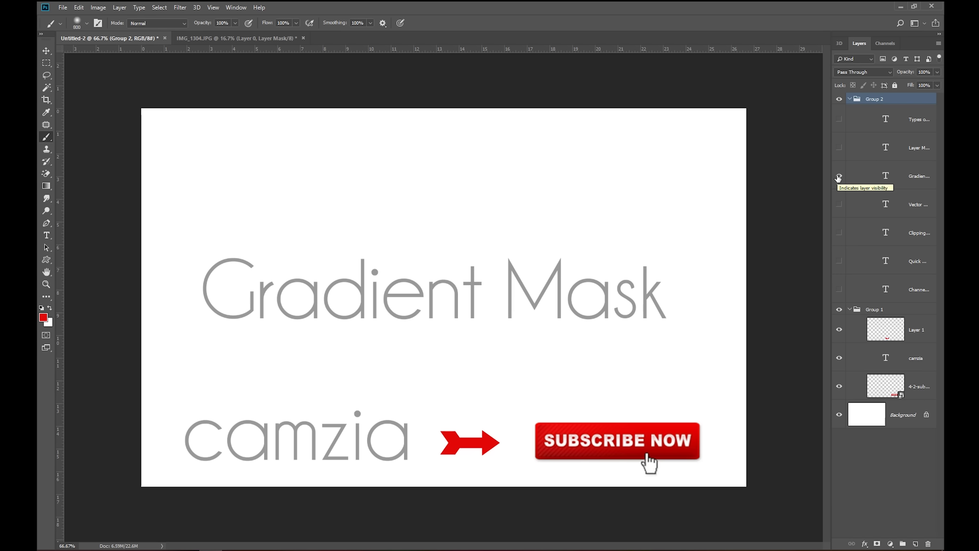